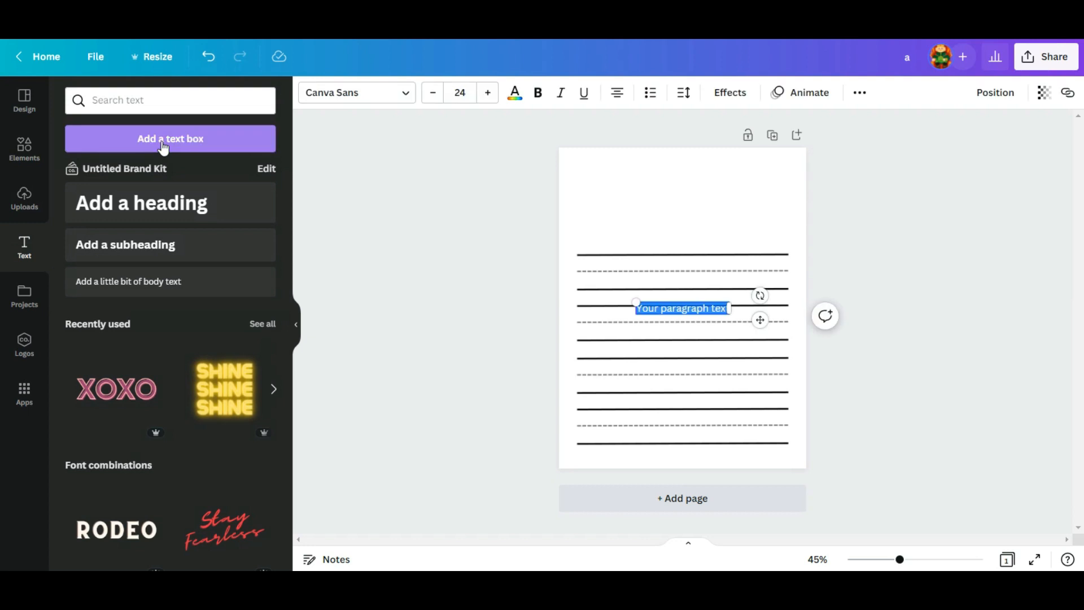
Step: Move the placeholder text box into the blank area above the writing lines and open its font list
drag(758, 317, 726, 213)
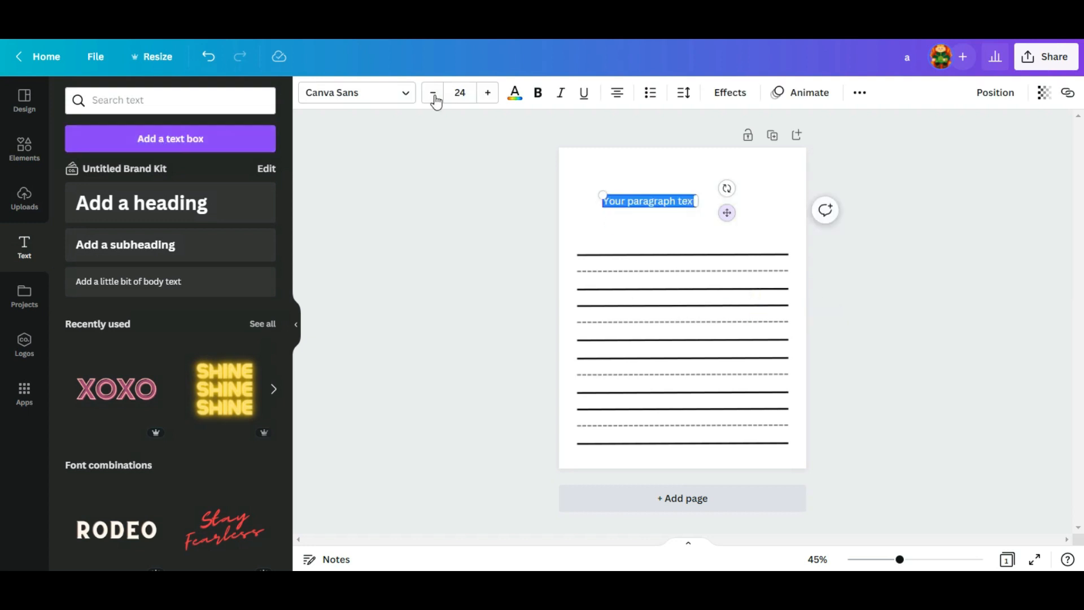
click(370, 92)
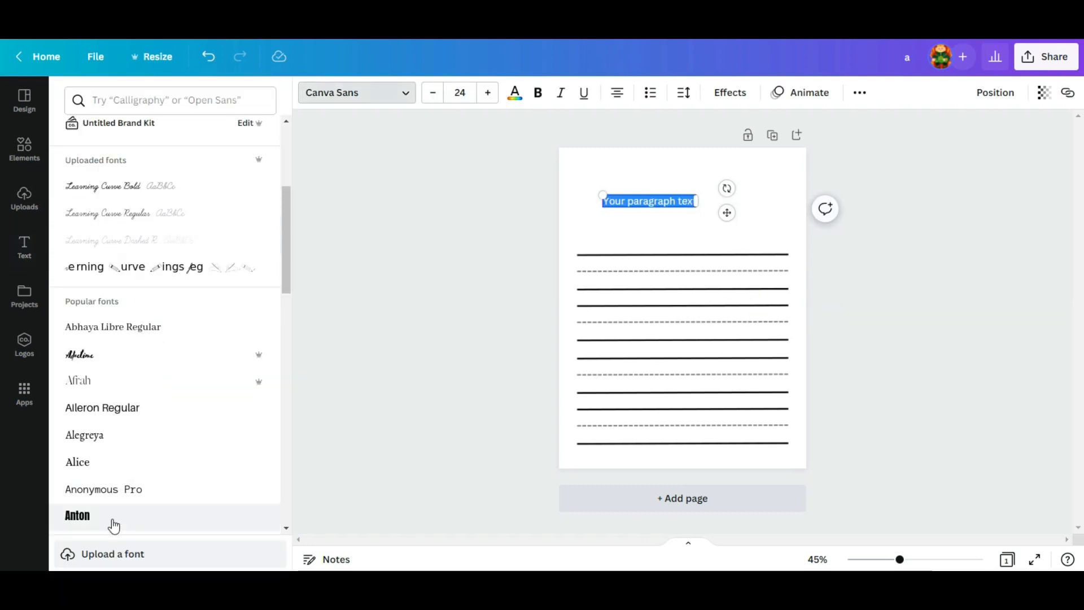
click(107, 558)
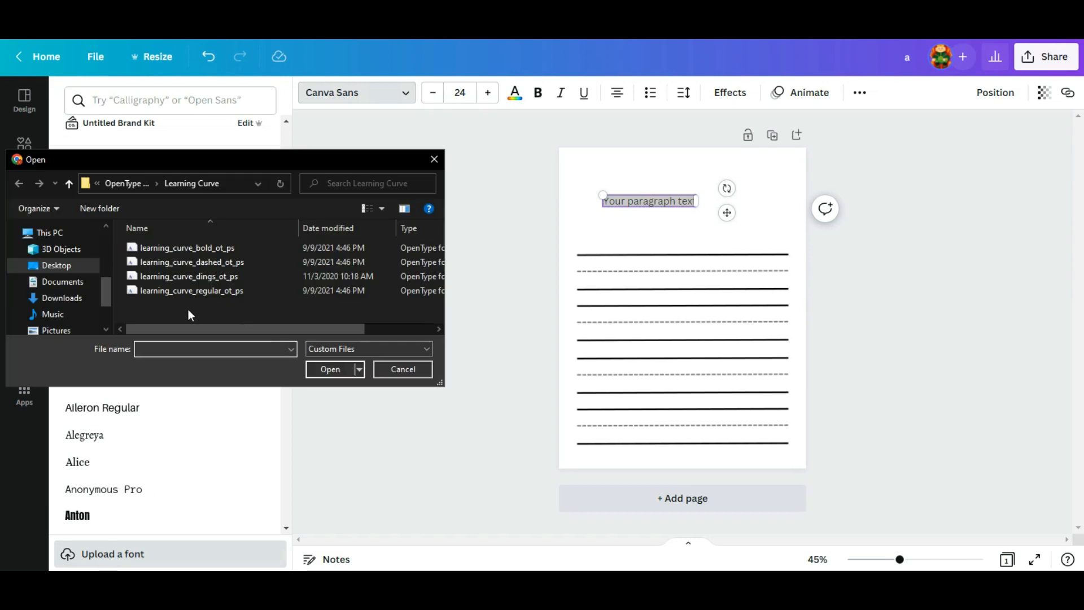
drag(188, 315, 189, 242)
click(330, 368)
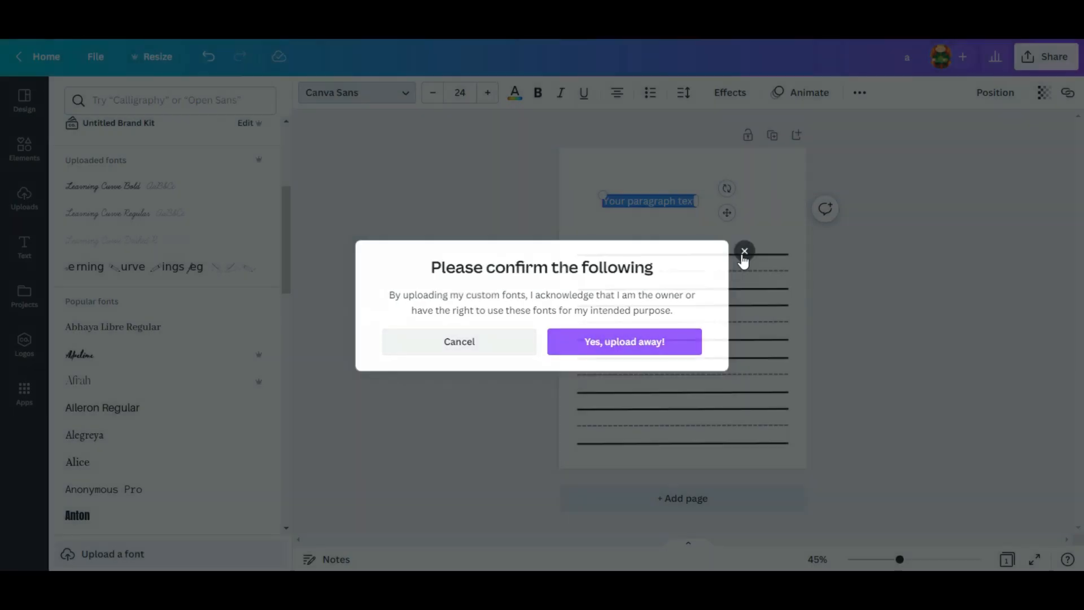
click(744, 253)
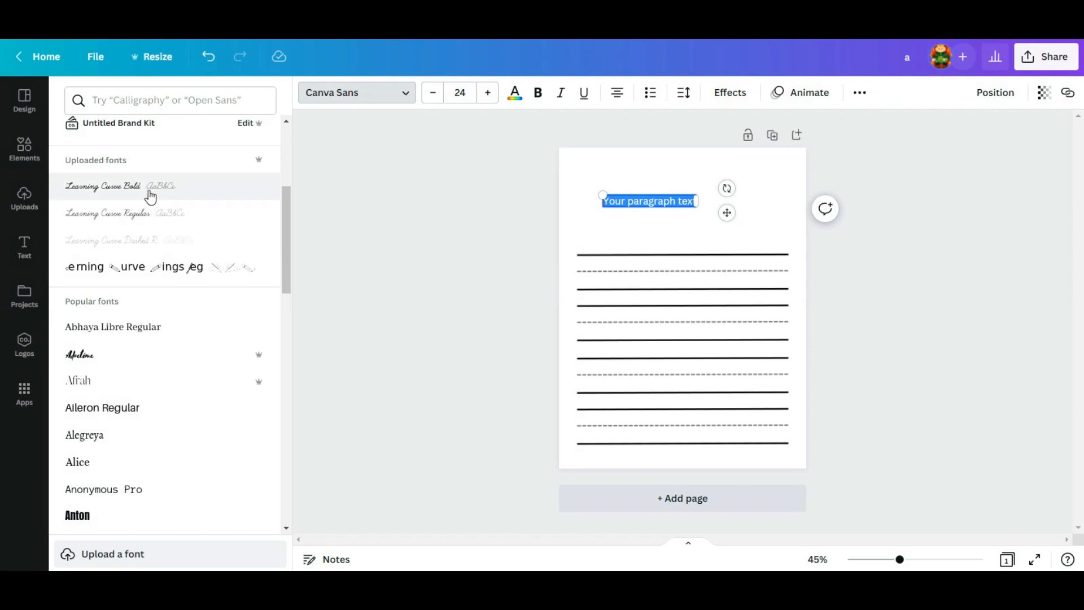
Step: Set the placeholder text to the uploaded Learning Curve Bold font at size 105 and color it black
click(150, 197)
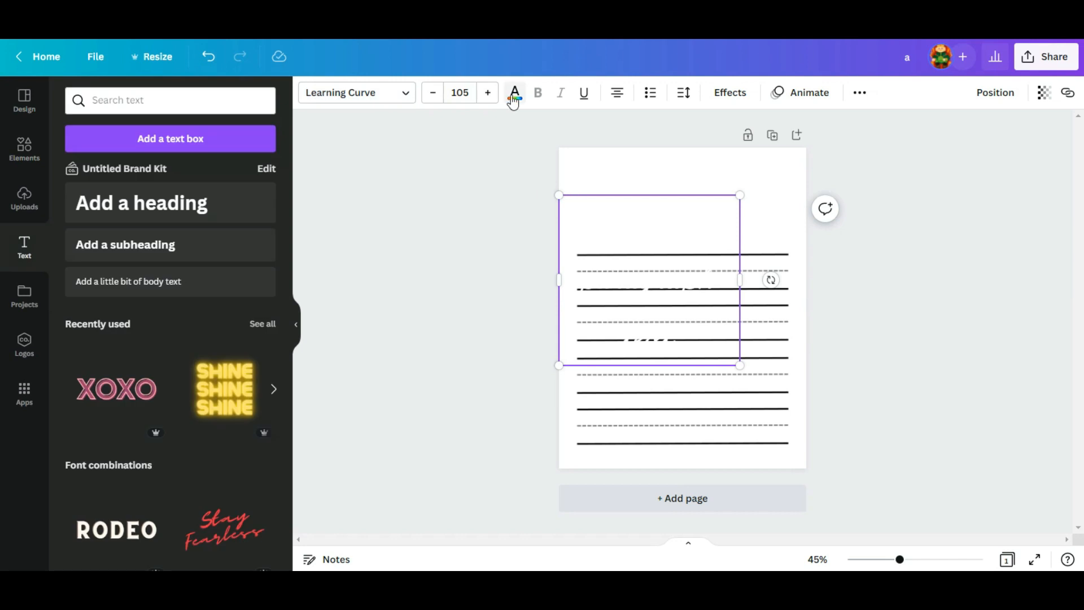
click(514, 93)
click(79, 270)
Step: Replace the placeholder text with a single "a" and place it at the start of the first writing line
triple_click(623, 270)
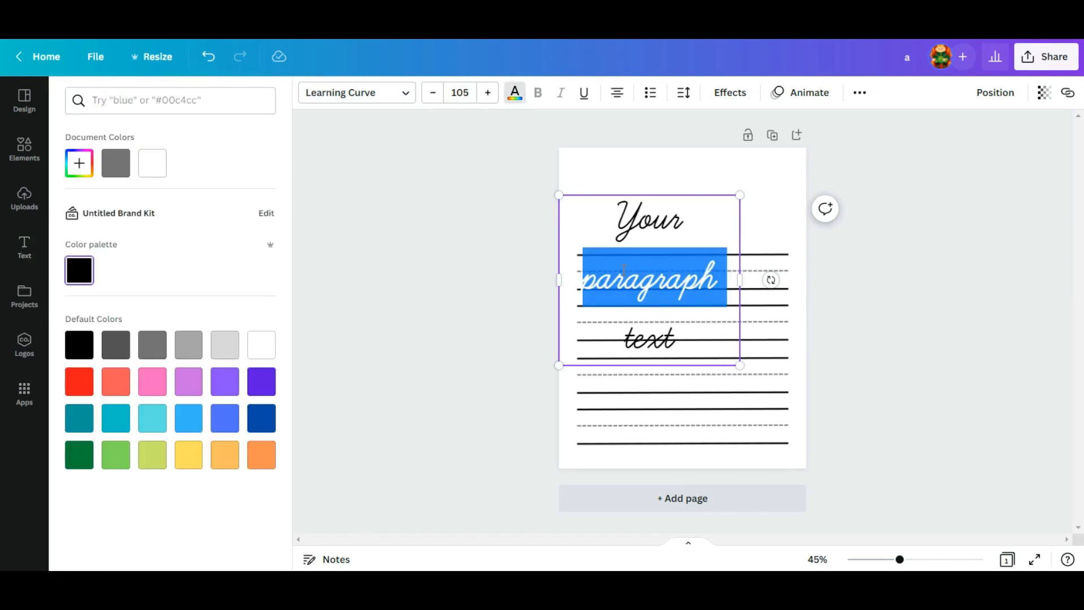
text(x)
drag(689, 233, 633, 291)
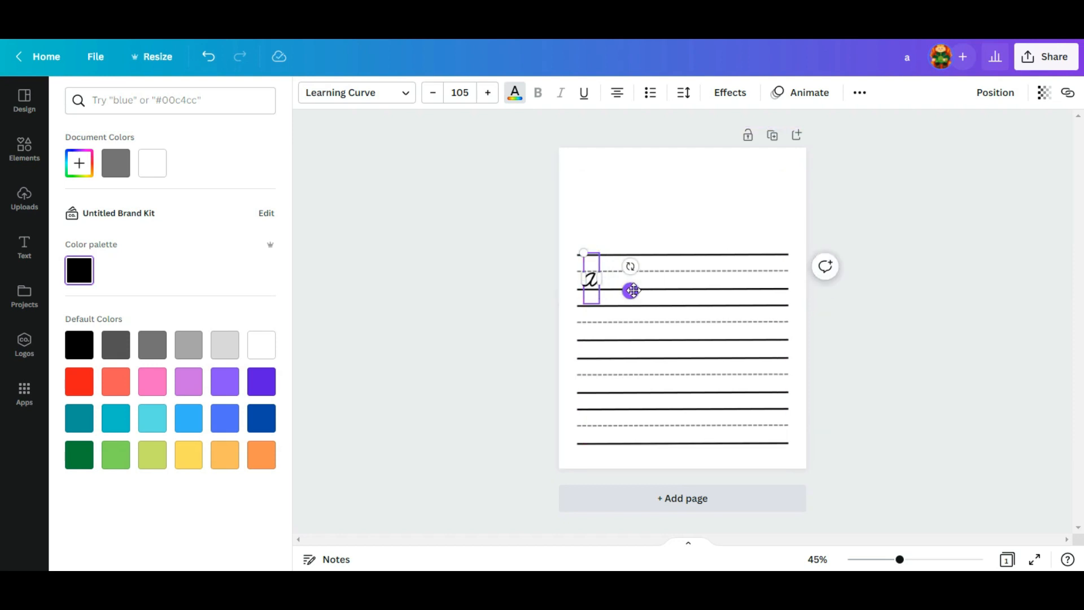
key(Escape)
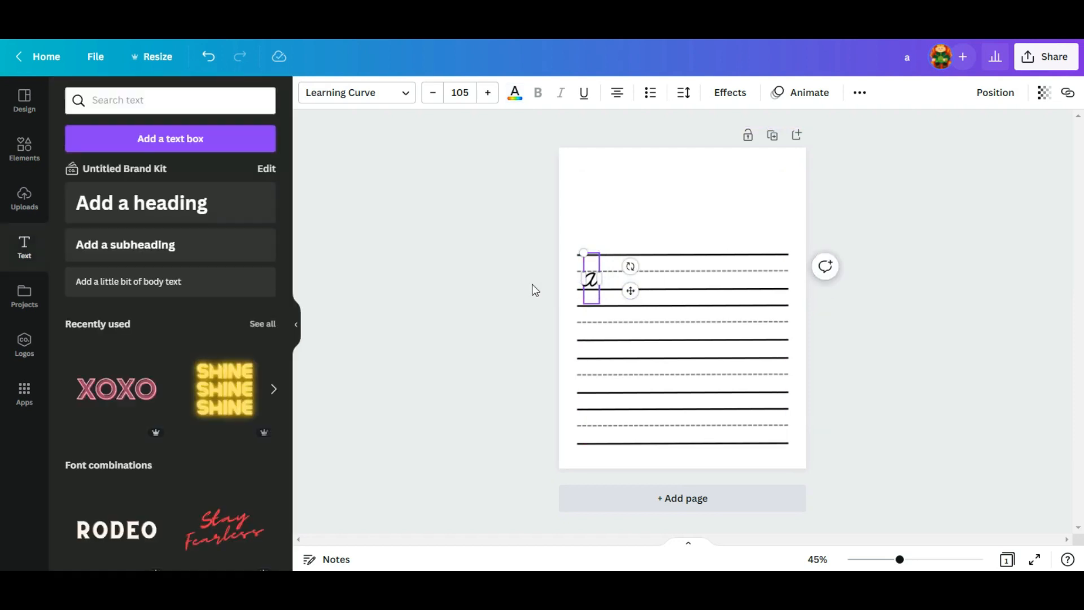
click(531, 286)
click(593, 285)
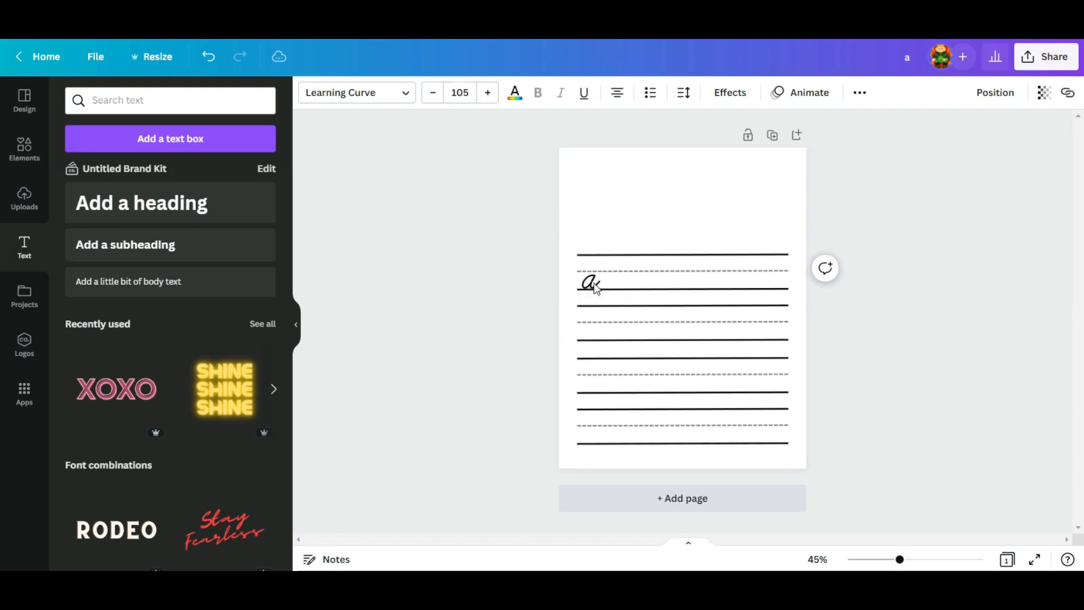
click(500, 289)
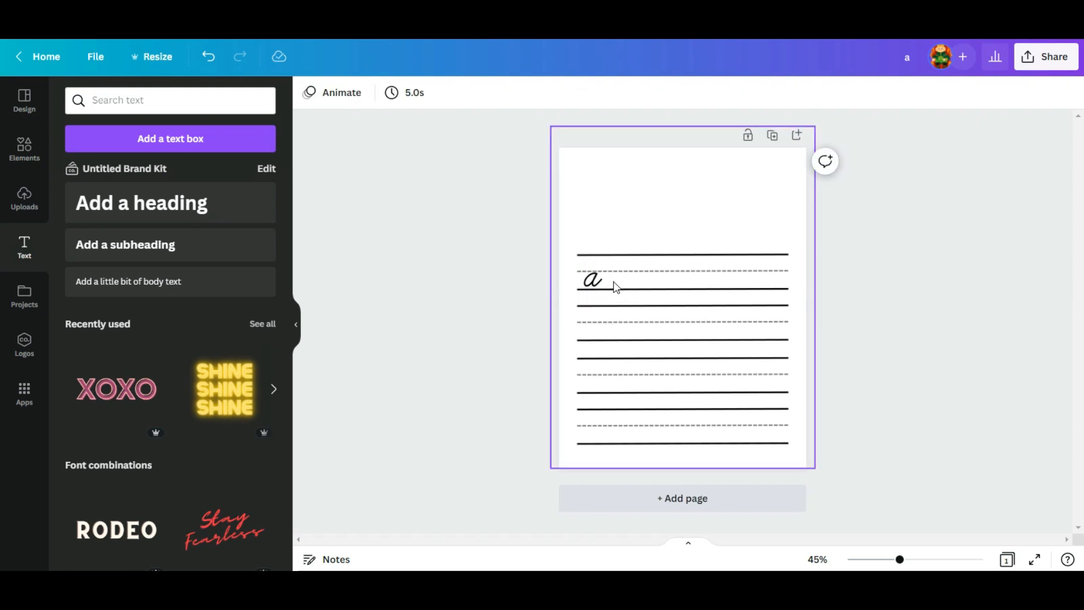
Step: Duplicate the "a", change the copy to "a a a a a a", and fit it on one row beside the original letter
click(593, 281)
drag(593, 281, 623, 279)
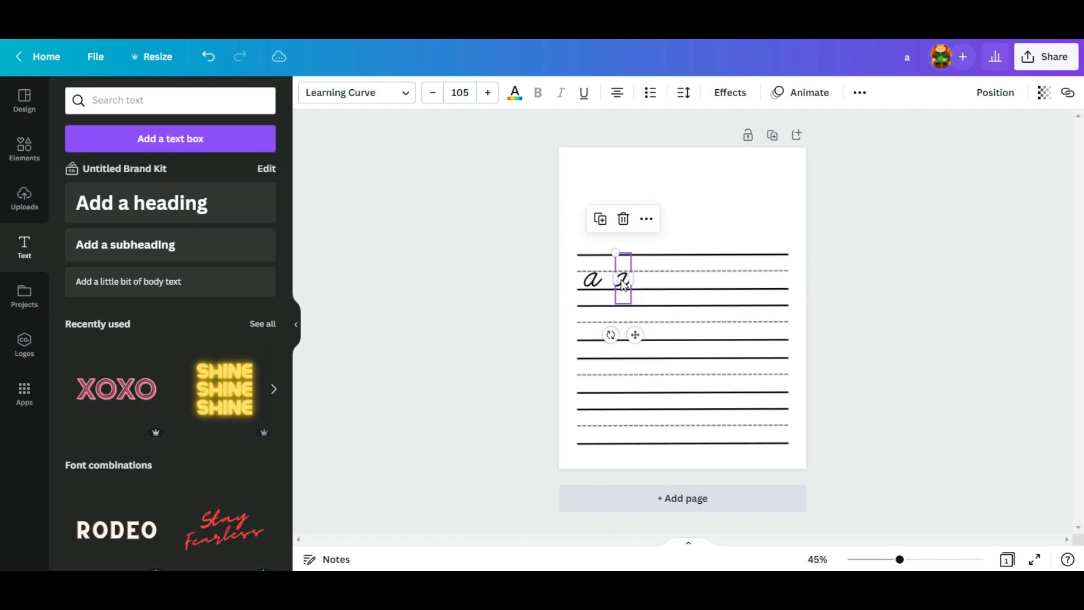
double_click(622, 279)
text(a a a a a a)
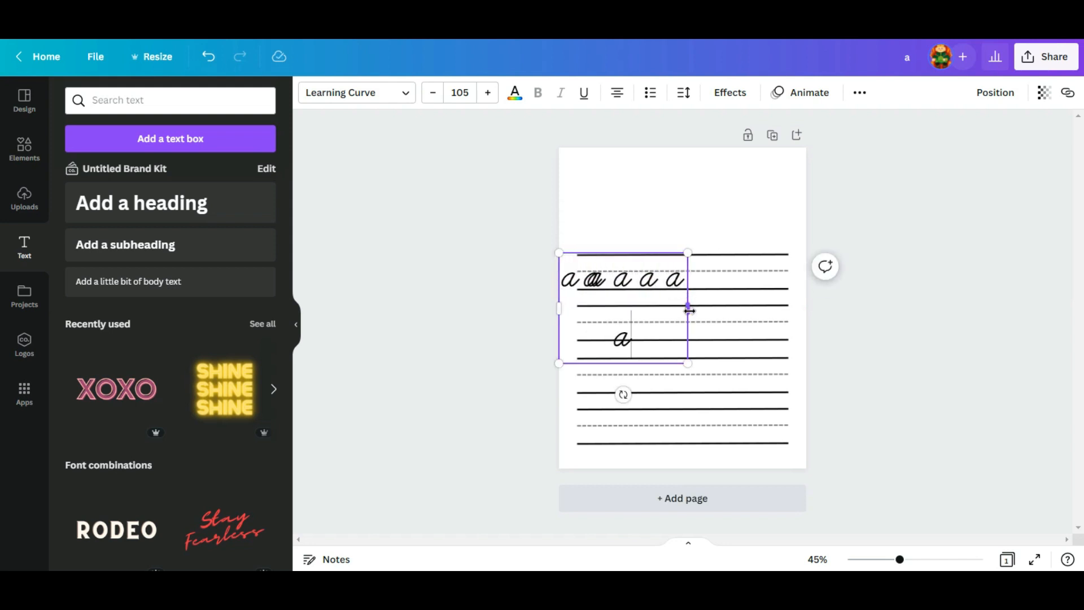
drag(690, 310, 727, 279)
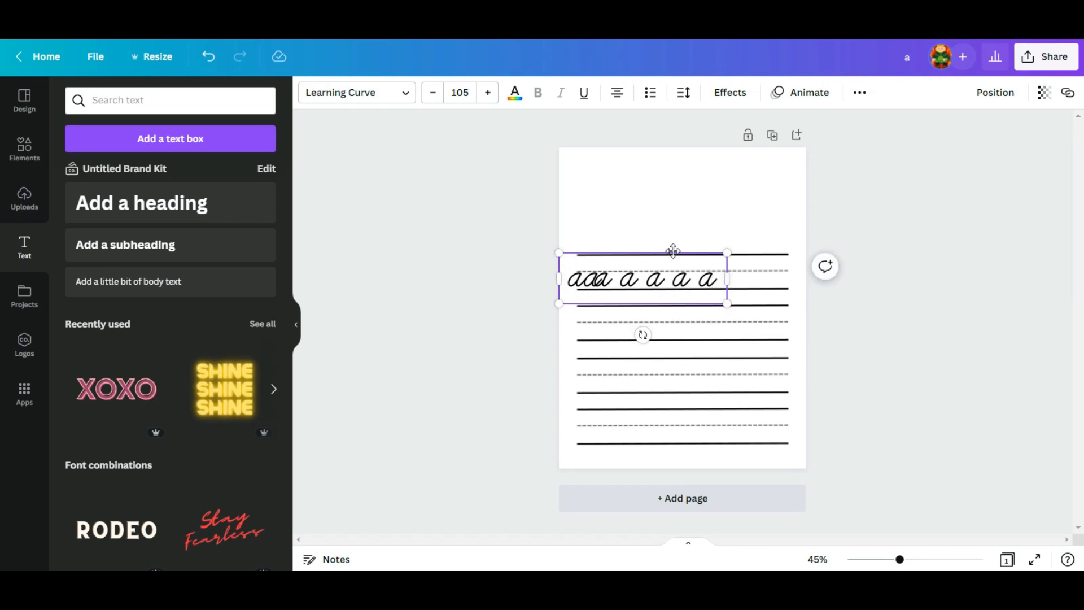
drag(673, 251, 720, 249)
Step: Change the six-letter row to the Learning Curve Dashed Regular font and shift it closer to the solid "a"
click(364, 100)
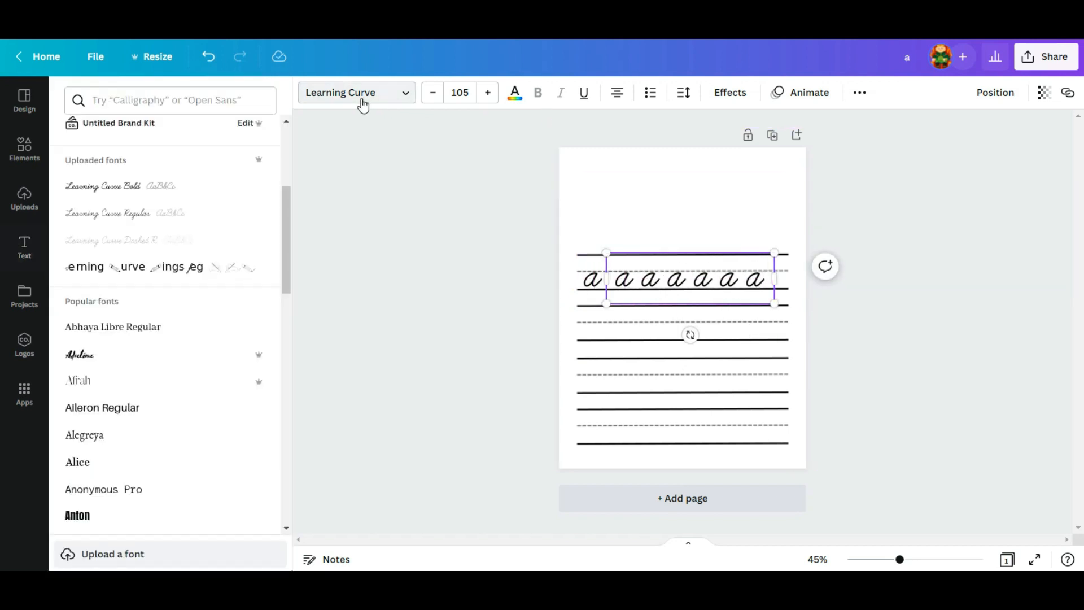
click(163, 242)
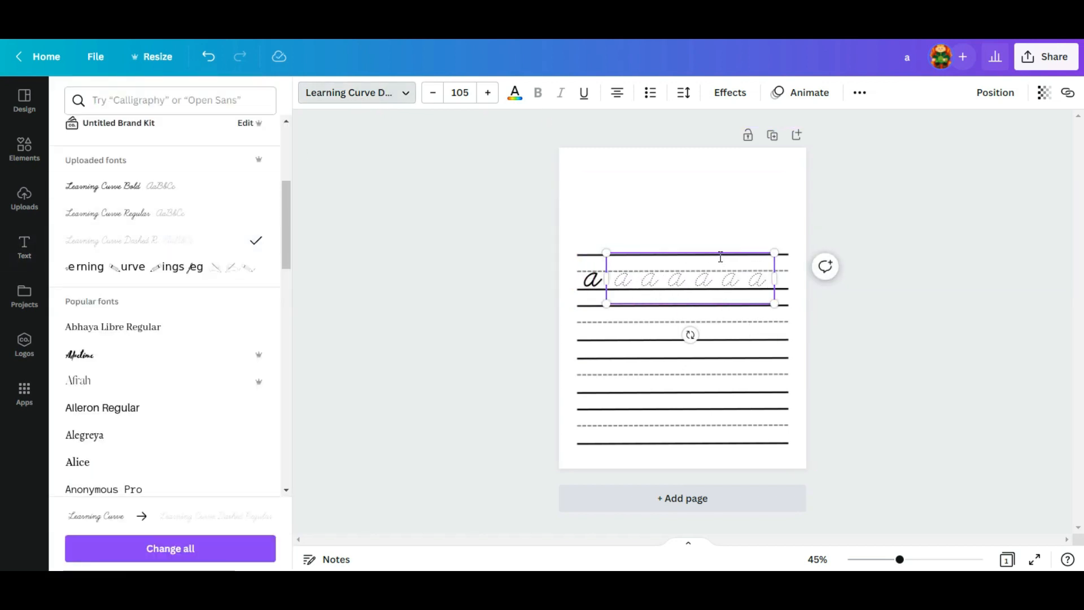
click(708, 311)
click(687, 296)
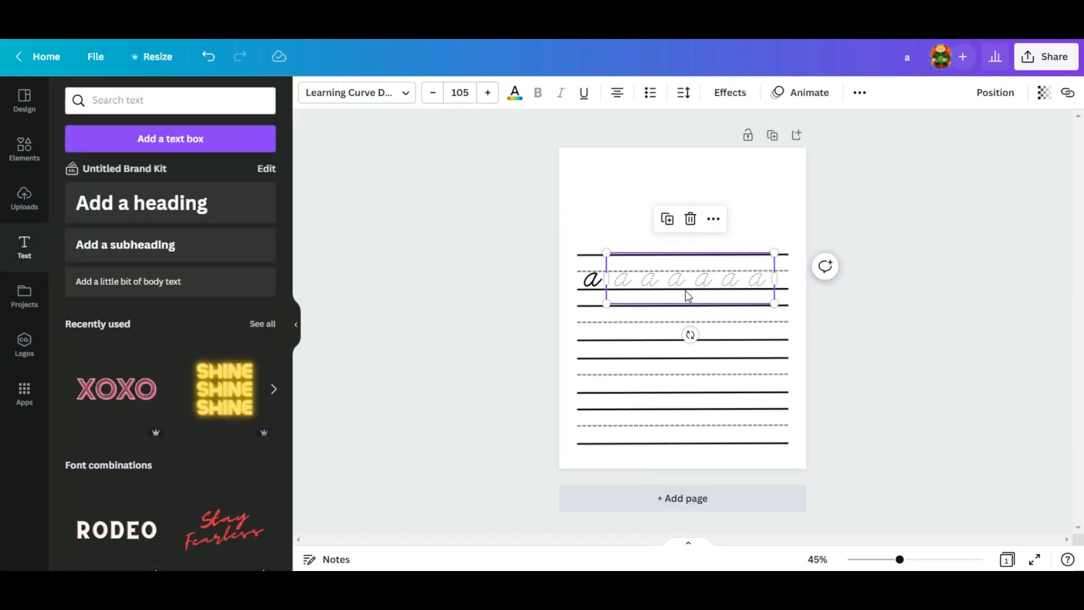
mouse_move(687, 295)
mouse_down()
mouse_move(696, 286)
mouse_move(687, 286)
mouse_up()
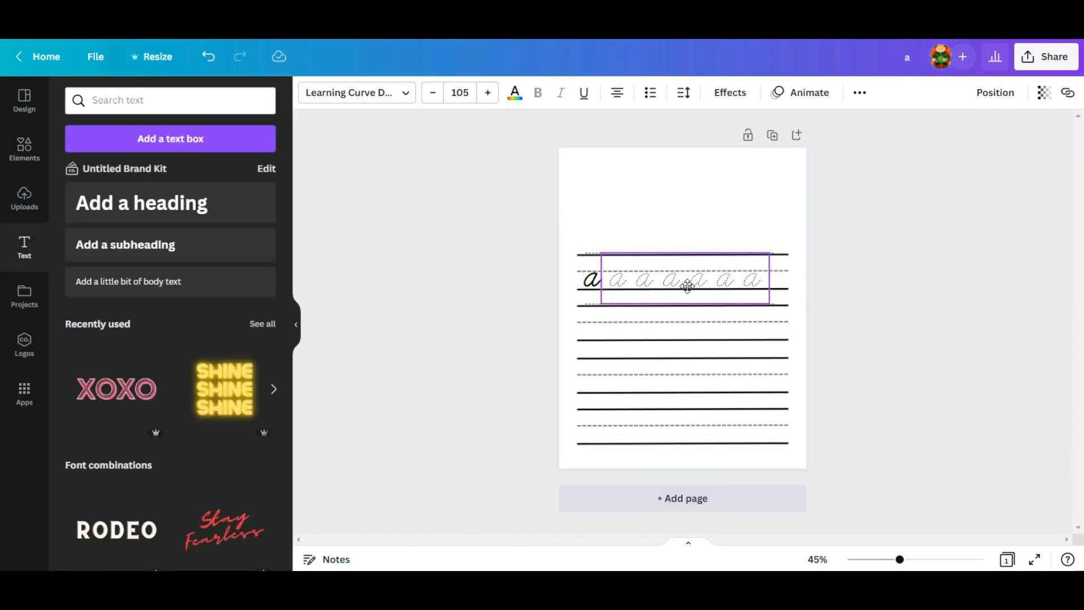
Step: Add a seventh "a" to the dashed row and widen its text box to the end of the first writing line
double_click(757, 286)
key(ctrl+a)
click(769, 280)
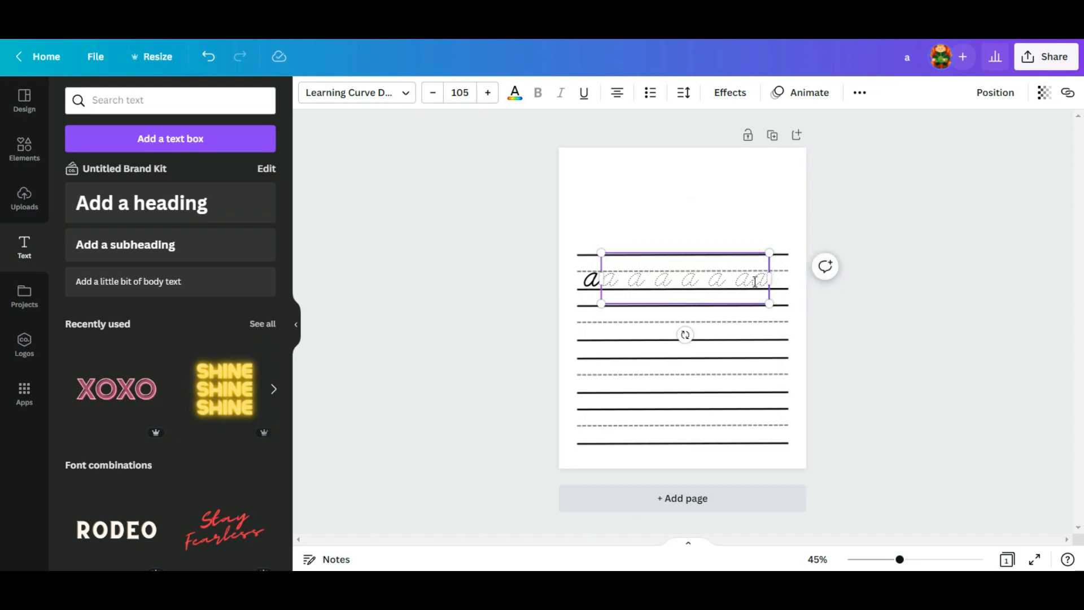
drag(770, 304, 791, 307)
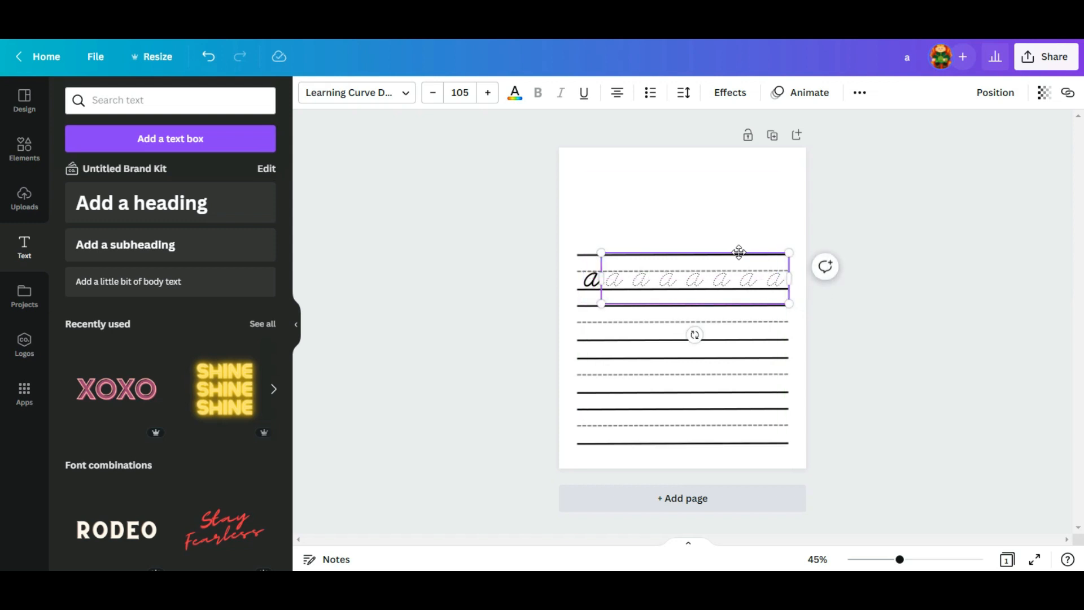
Step: Fine-tune the dashed row's position so it sits evenly beside the solid "a" on the first writing line
click(753, 253)
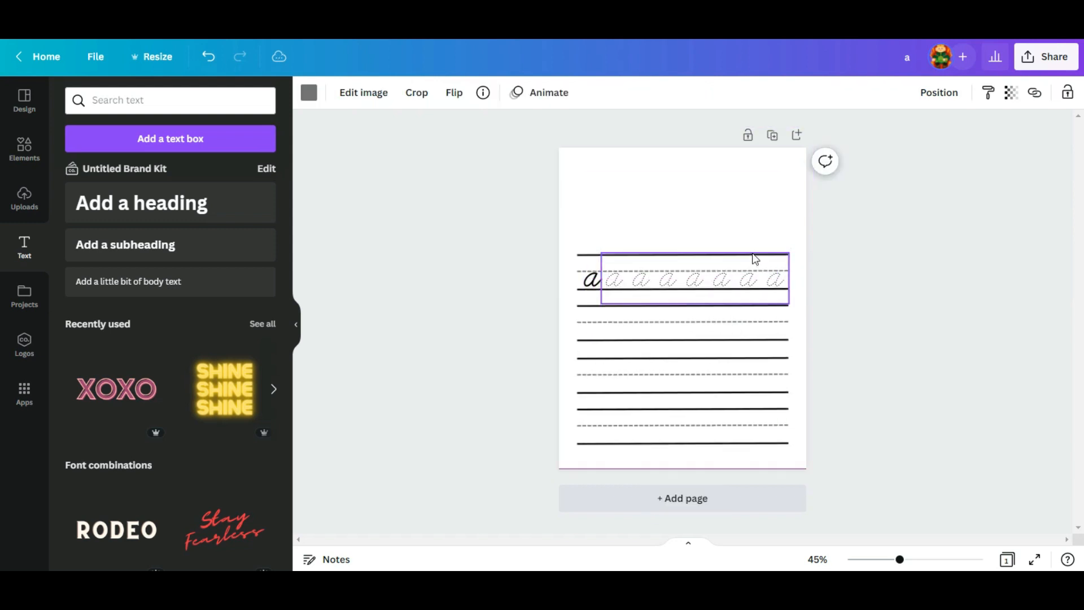
click(720, 290)
key(Up)
key(Up)
key(Up)
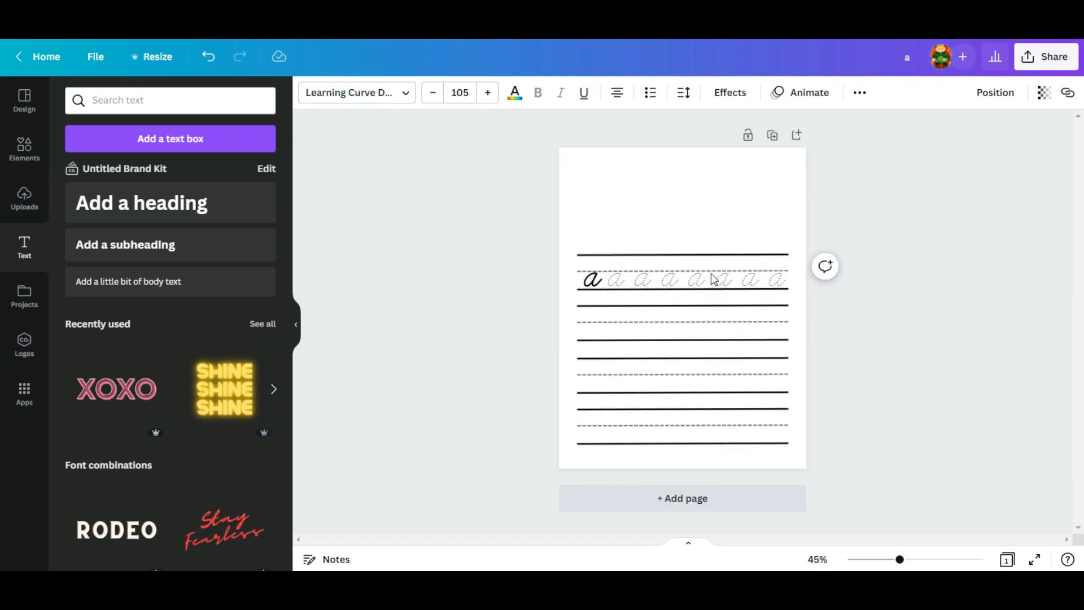
click(828, 339)
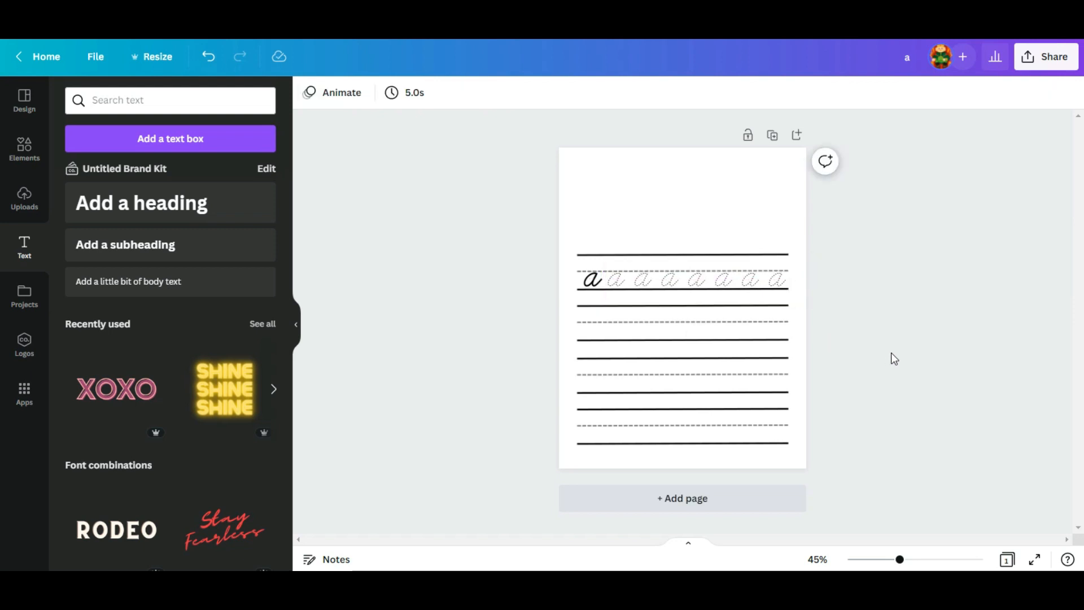
Step: Duplicate the dashed row of letters and align the copy with the start of the second writing line
click(716, 282)
key(ctrl+d)
mouse_move(710, 290)
mouse_down()
mouse_move(665, 339)
mouse_move(675, 333)
mouse_up()
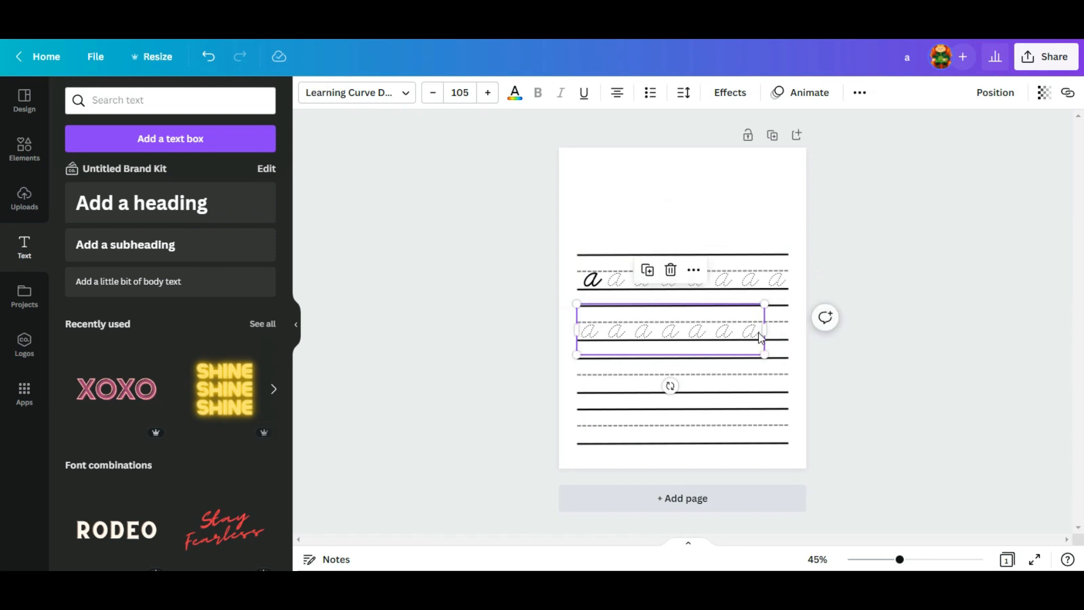
Step: Add an eighth "a" to the second row, widen its text box to the full line, and adjust its position
double_click(760, 335)
click(760, 333)
text(a)
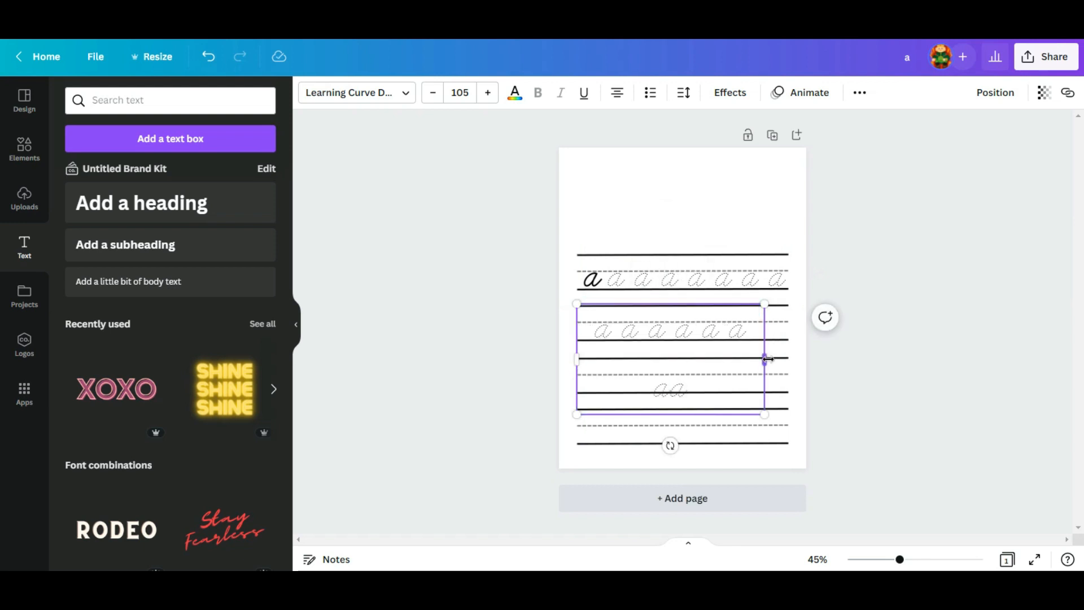
mouse_move(767, 359)
mouse_down()
mouse_move(807, 361)
mouse_move(791, 357)
mouse_up()
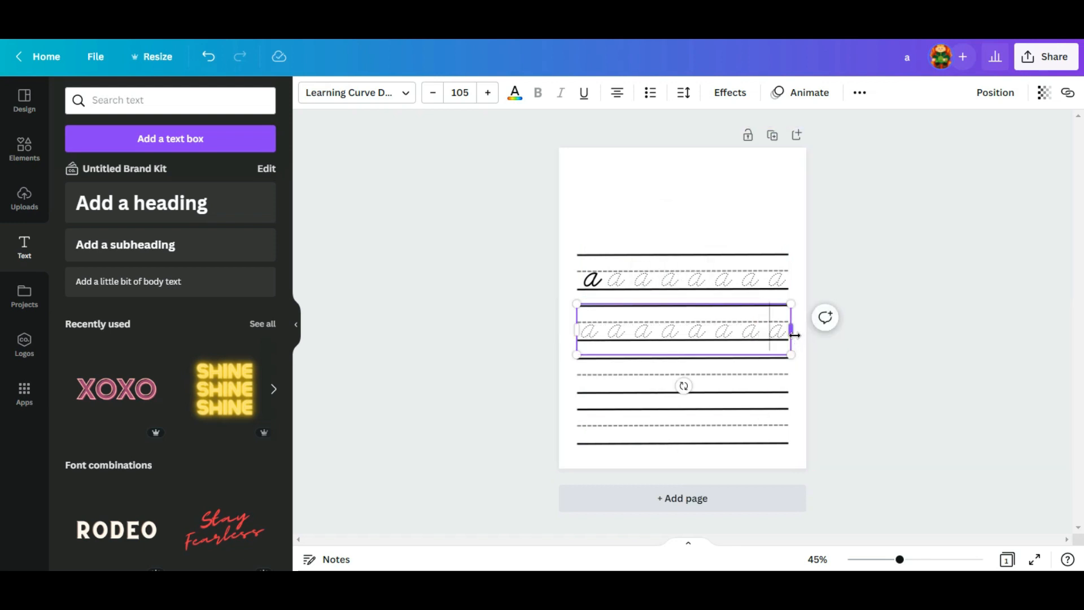
click(763, 315)
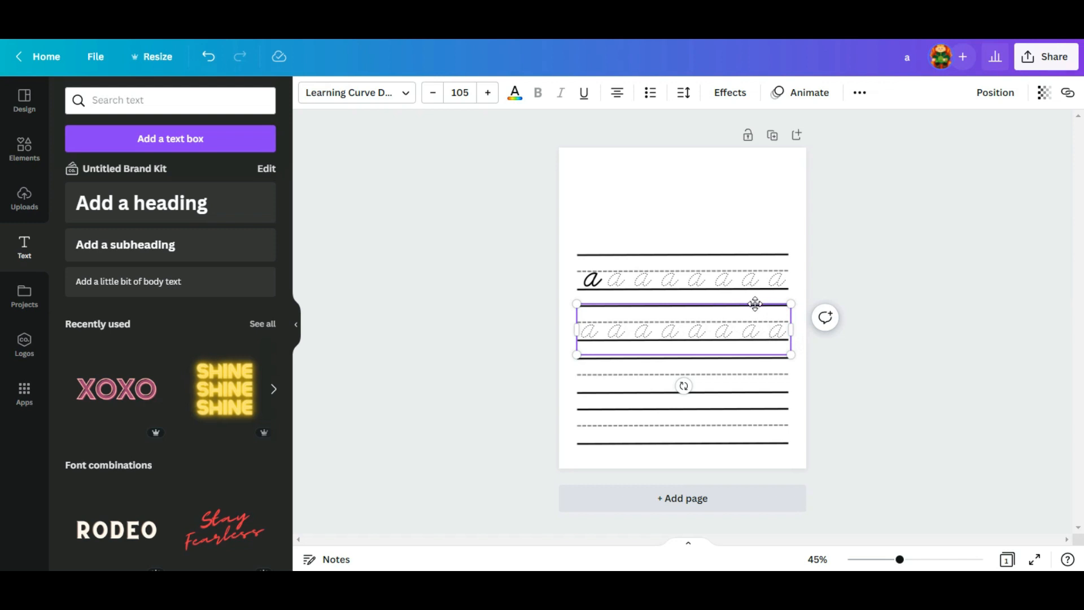
drag(755, 304, 751, 303)
click(500, 335)
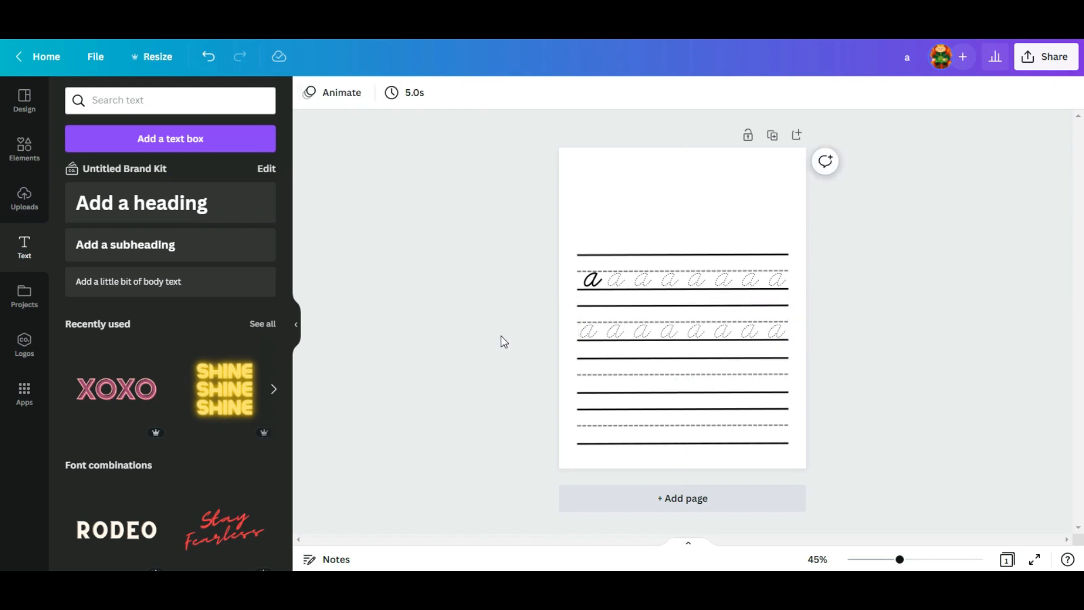
Step: Duplicate the second dashed row and place the copy on the third writing line
click(689, 321)
key(ctrl+d)
drag(698, 338, 692, 382)
Step: Replace the first, fourth and seventh letters of the third row with capital "A"
double_click(596, 384)
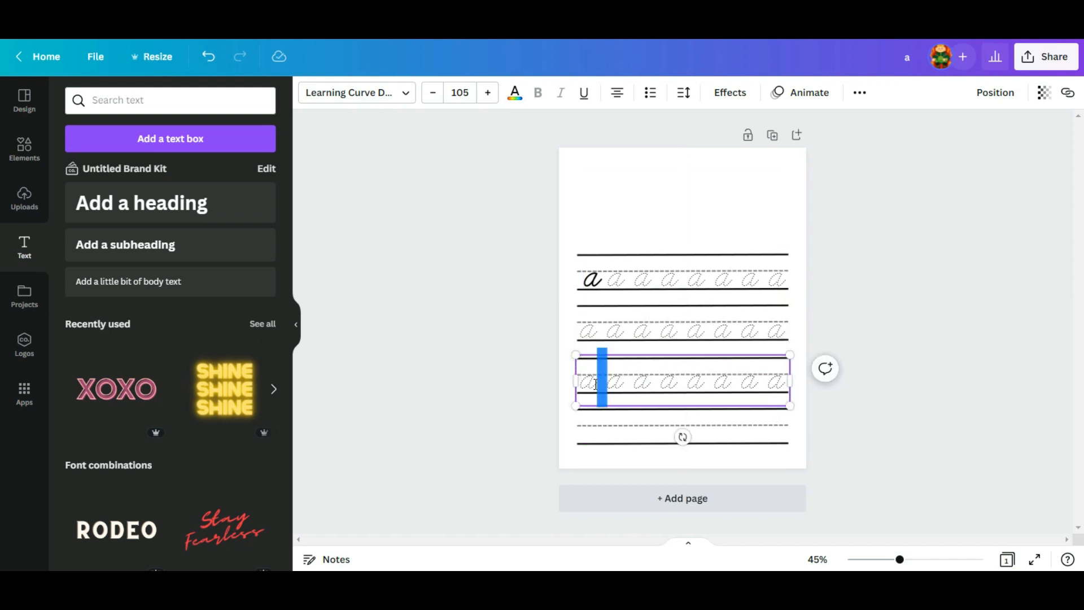
click(595, 384)
double_click(593, 384)
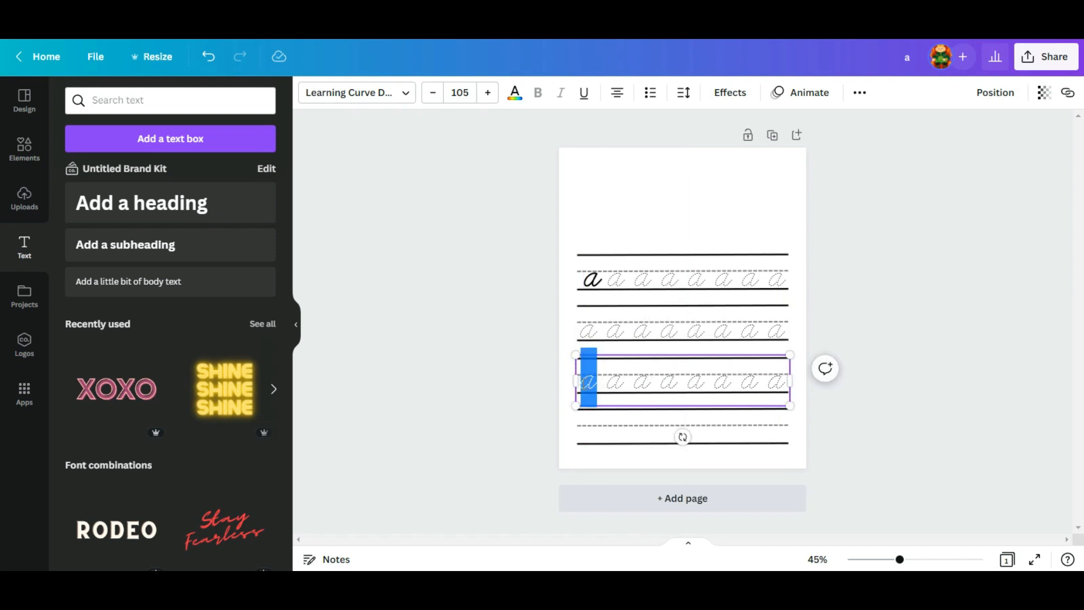
text(A)
double_click(669, 382)
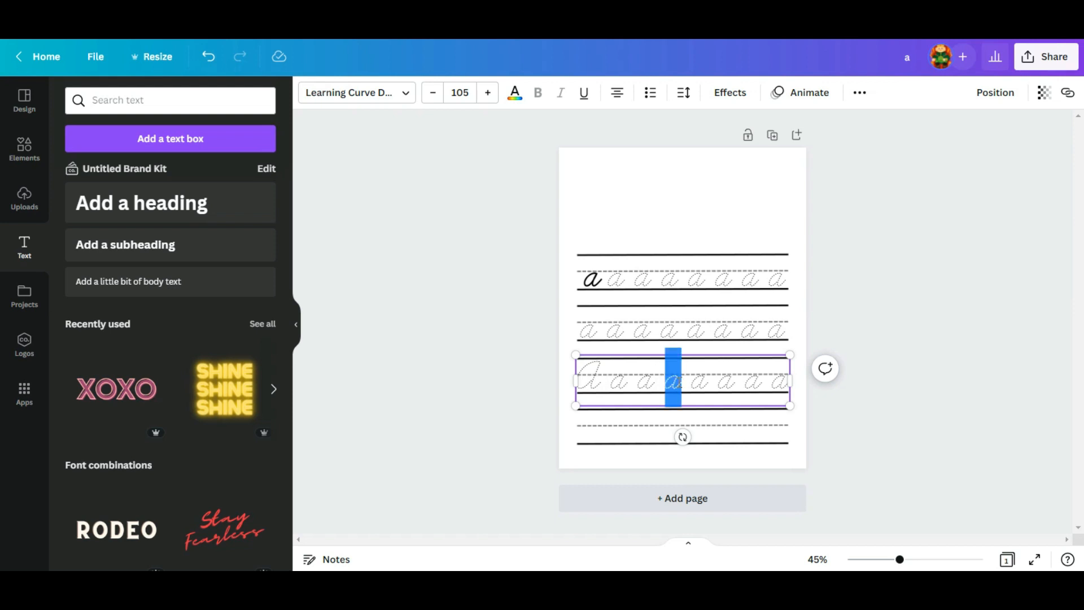
text(A a a A)
double_click(769, 380)
text(A)
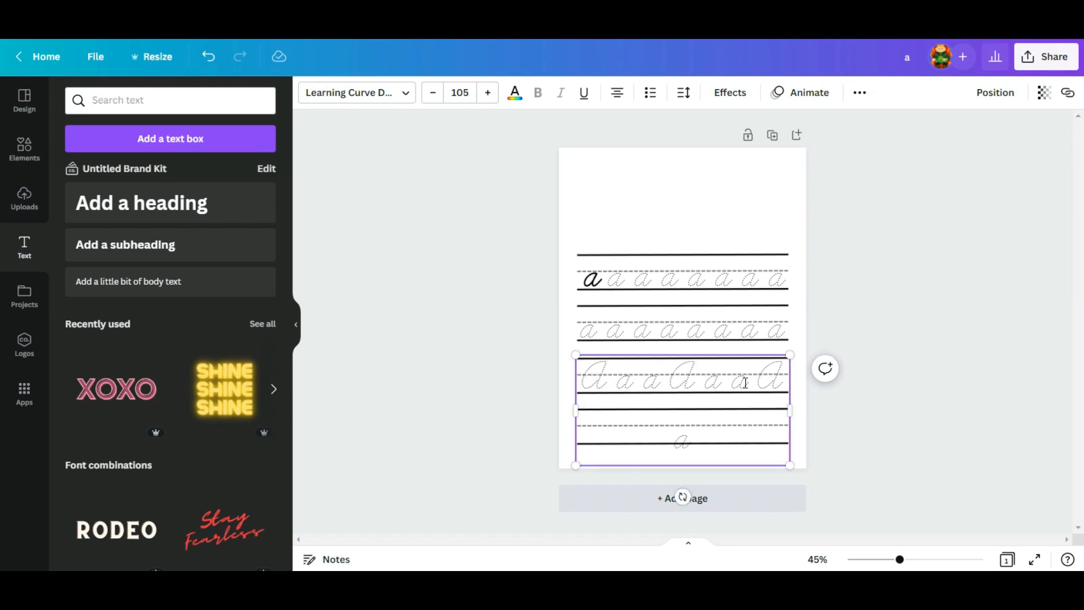
Step: Delete the wrapped last "a" from the third row and shift the row slightly right to center it on the line
click(856, 456)
double_click(690, 442)
key(BackSpace)
click(896, 450)
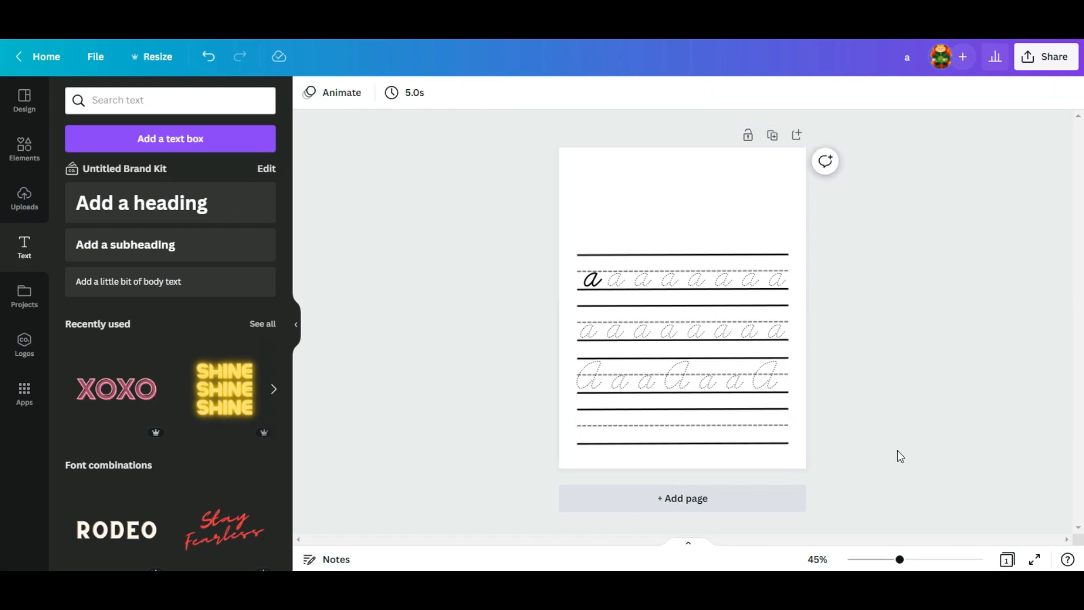
drag(693, 393, 722, 395)
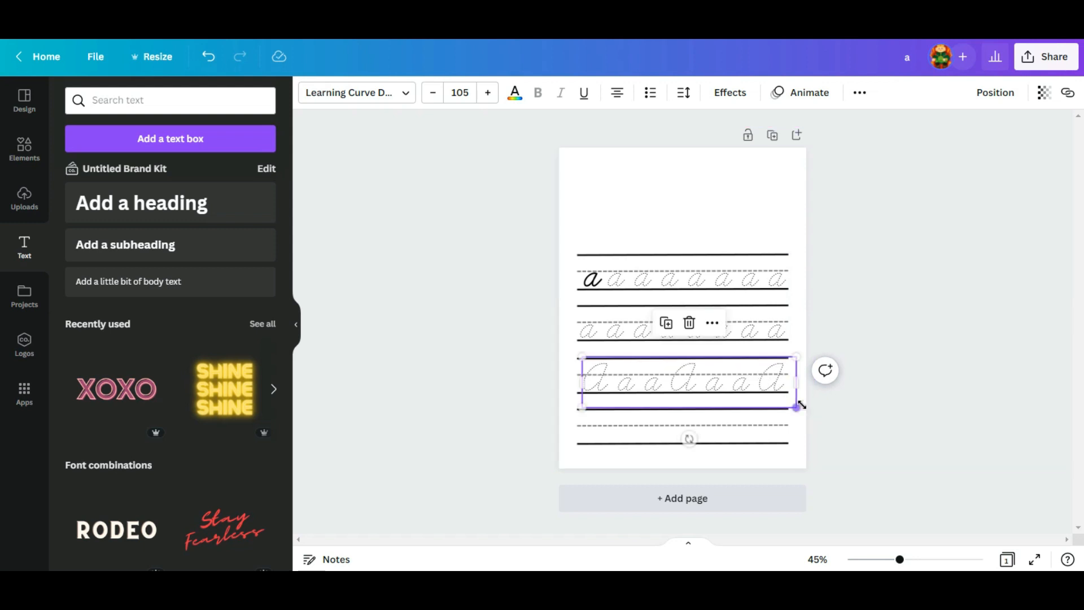
click(841, 405)
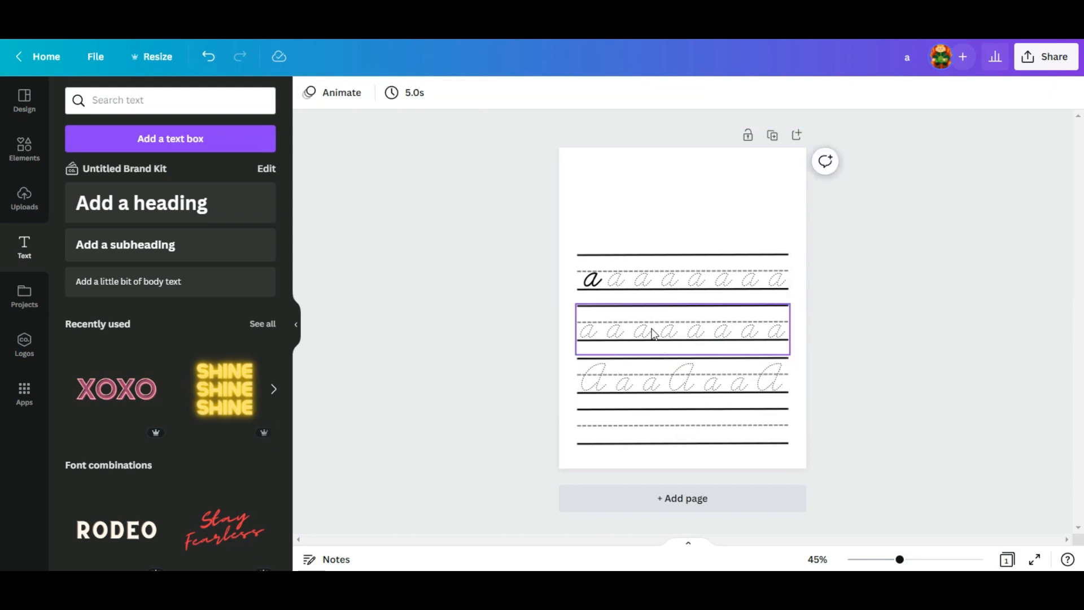
Step: Duplicate the third dashed row onto the fourth writing line and replace its text with "I like apple"
click(687, 372)
drag(687, 371, 684, 426)
double_click(684, 426)
key(BackSpace)
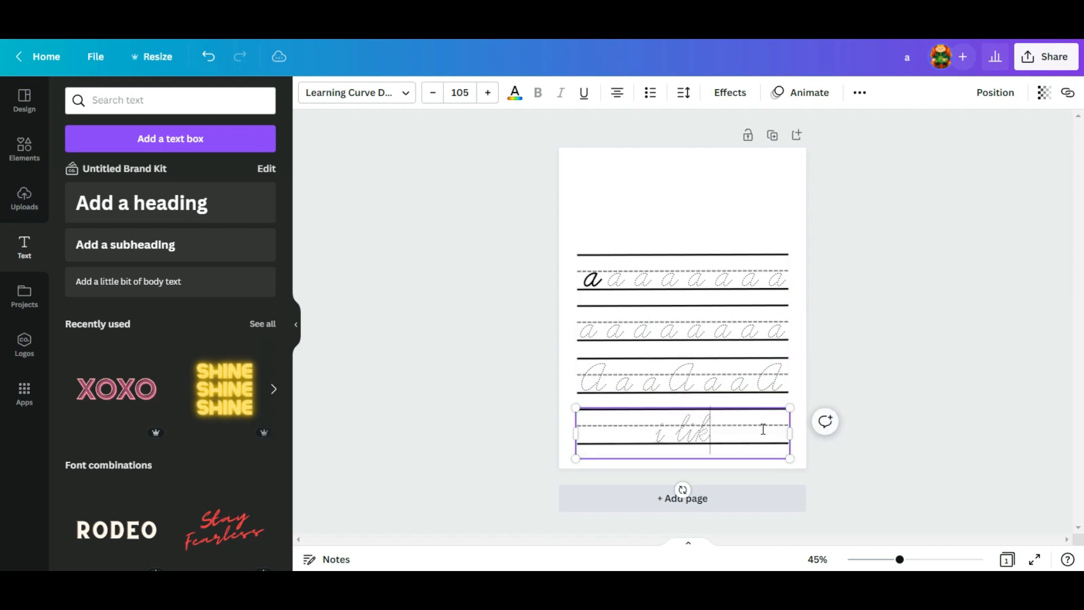
text(i like )
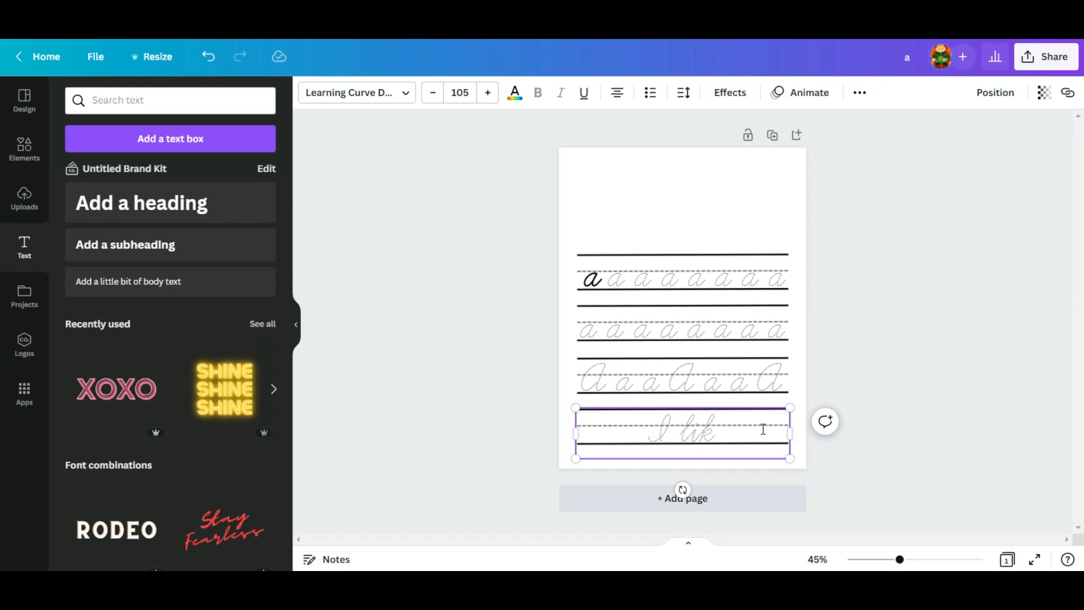
text(apple)
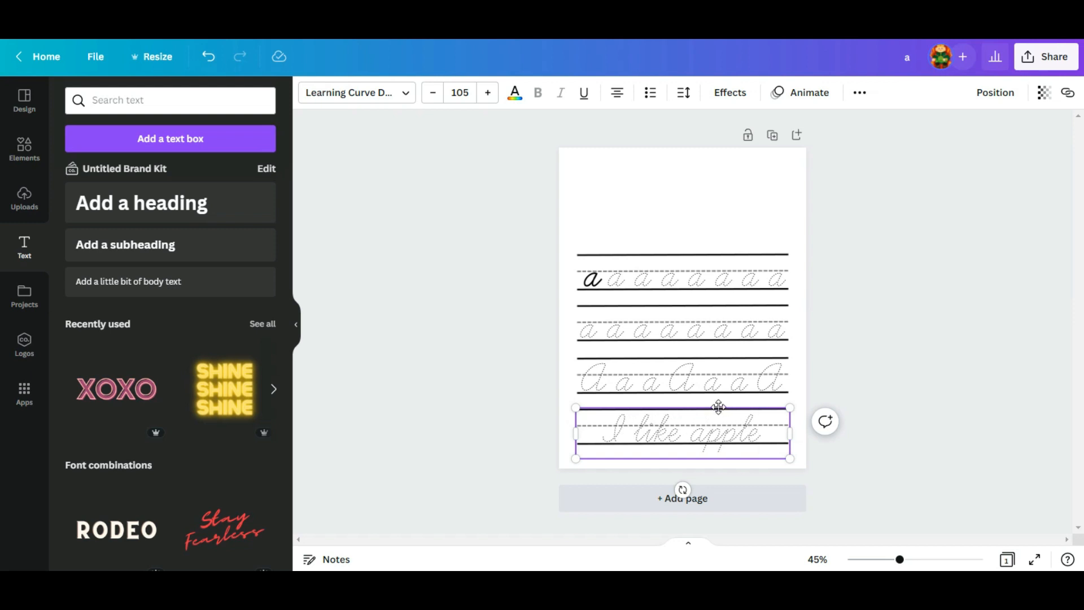
click(880, 415)
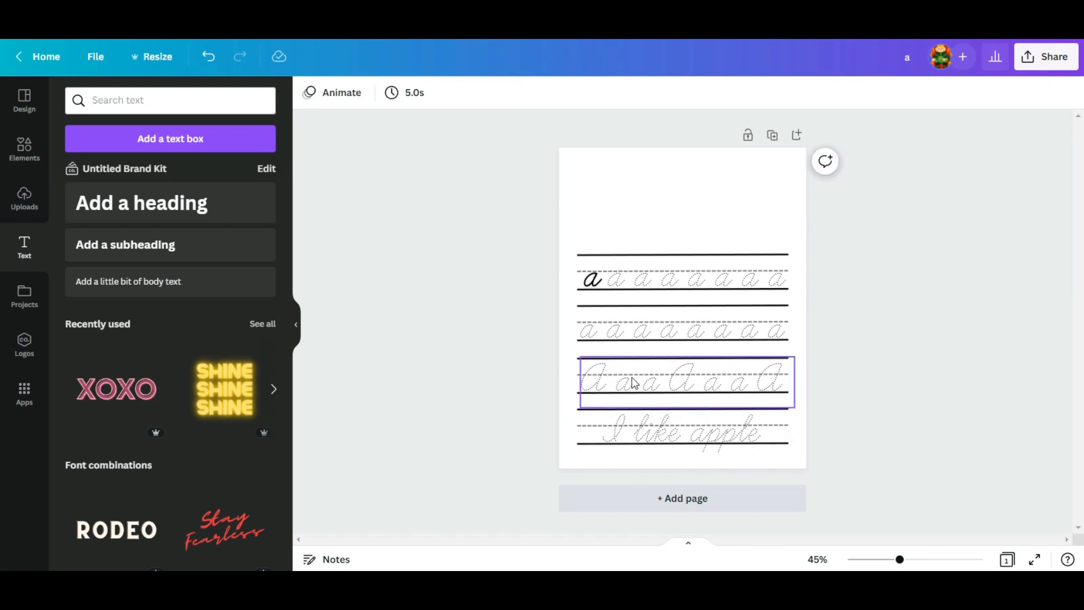
Step: Copy the solid "a" to the blank area above the writing lines, set its font size to 220, and align it with the rows' left edge
click(592, 276)
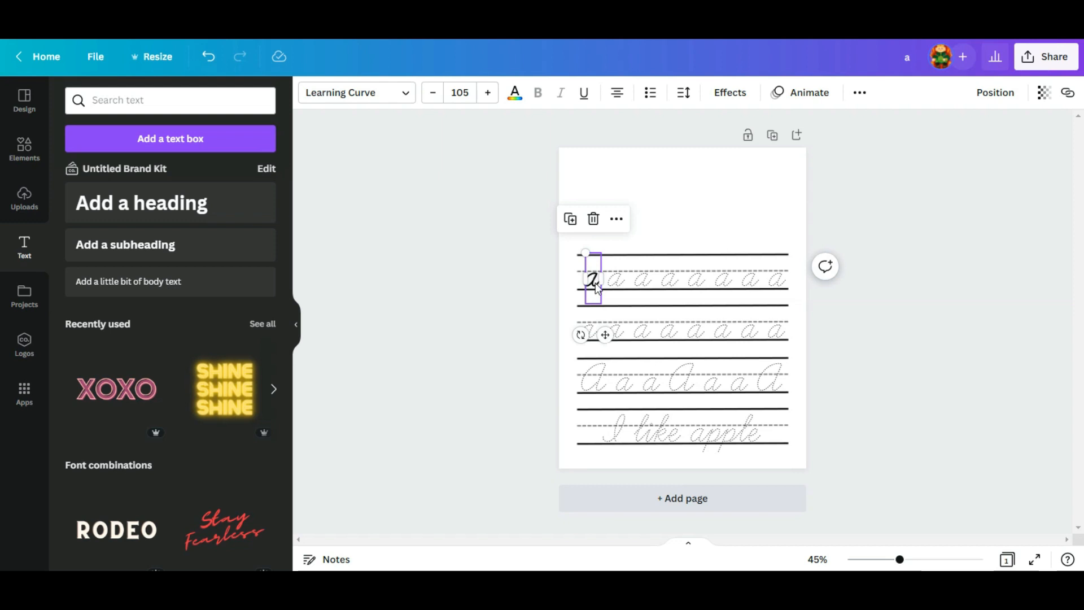
drag(592, 282, 596, 215)
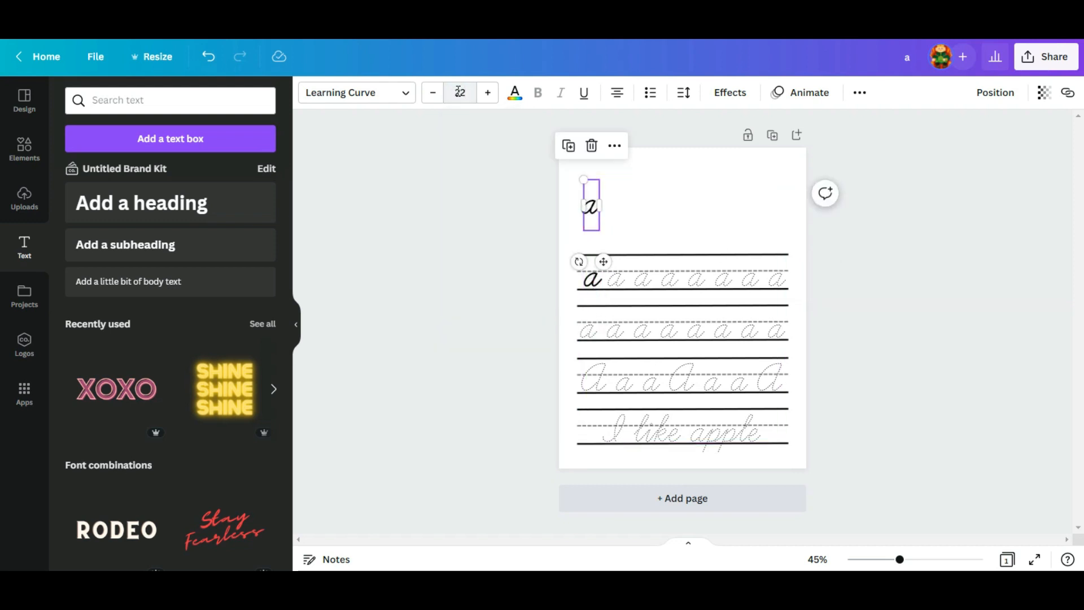
click(547, 244)
click(582, 246)
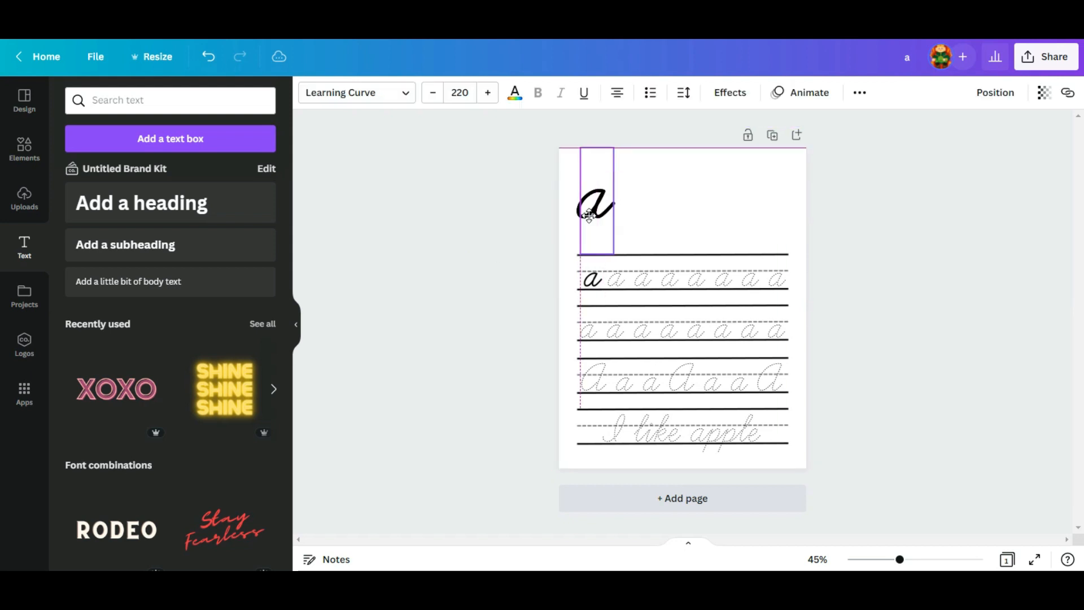
drag(588, 212, 588, 222)
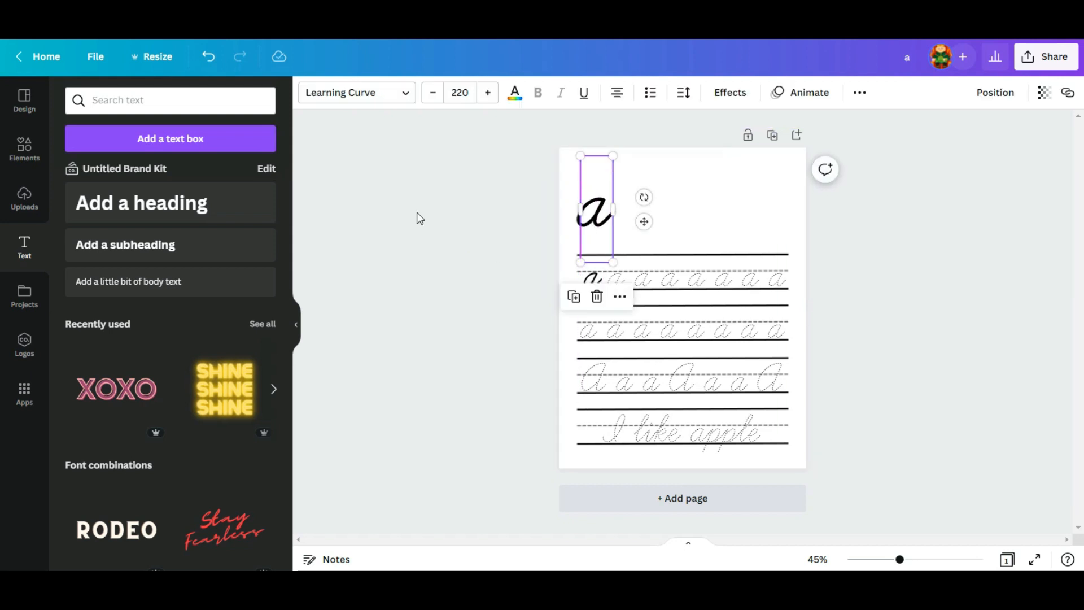
Step: Apply the Hollow effect with thickness 25 to the large "a" and move it slightly up
click(723, 103)
click(108, 289)
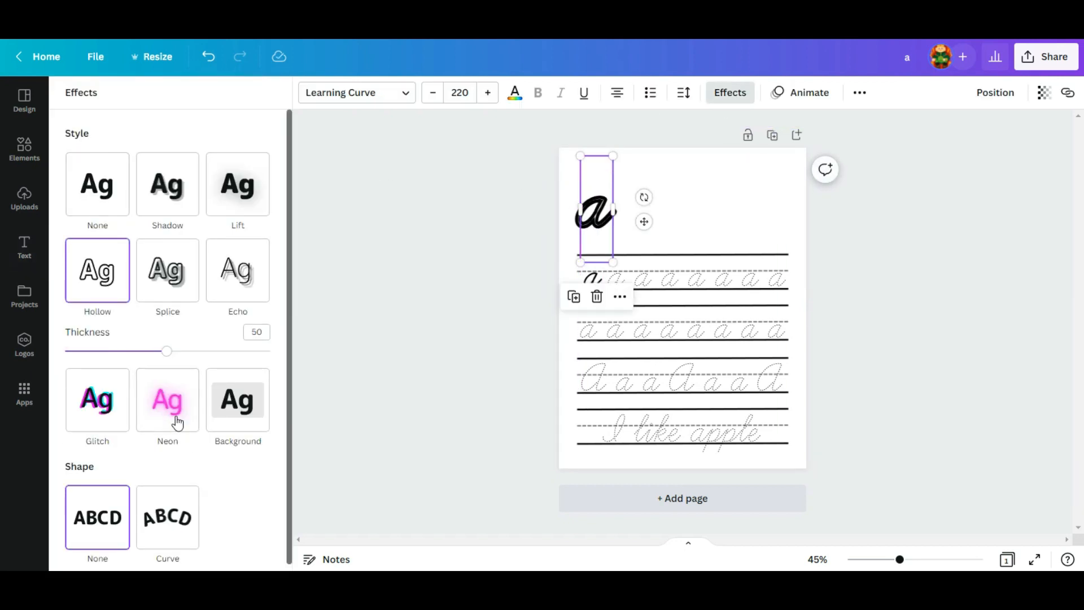
drag(164, 355, 133, 352)
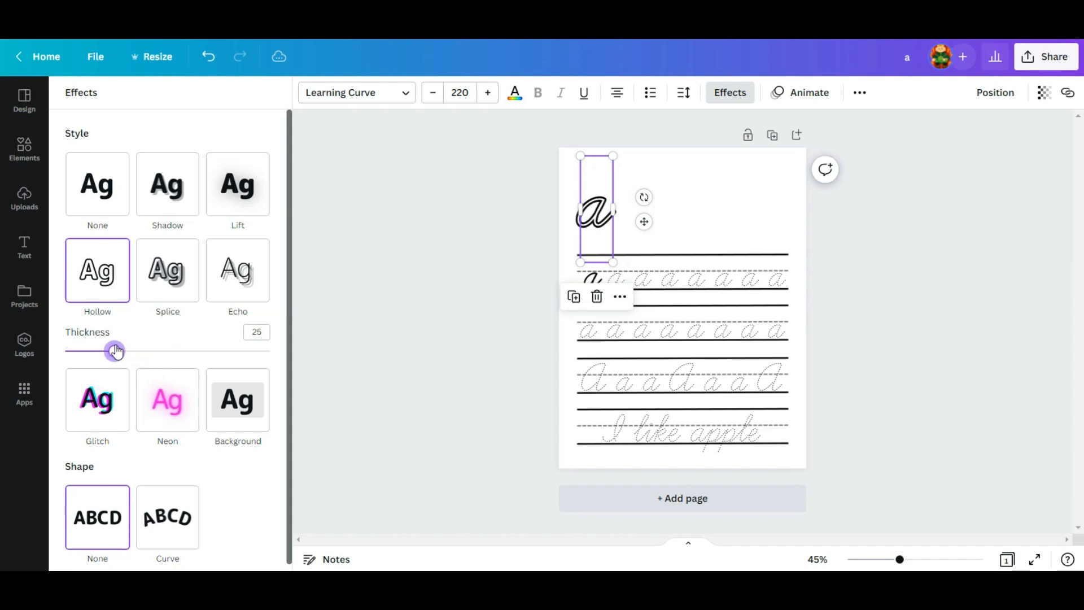
click(436, 317)
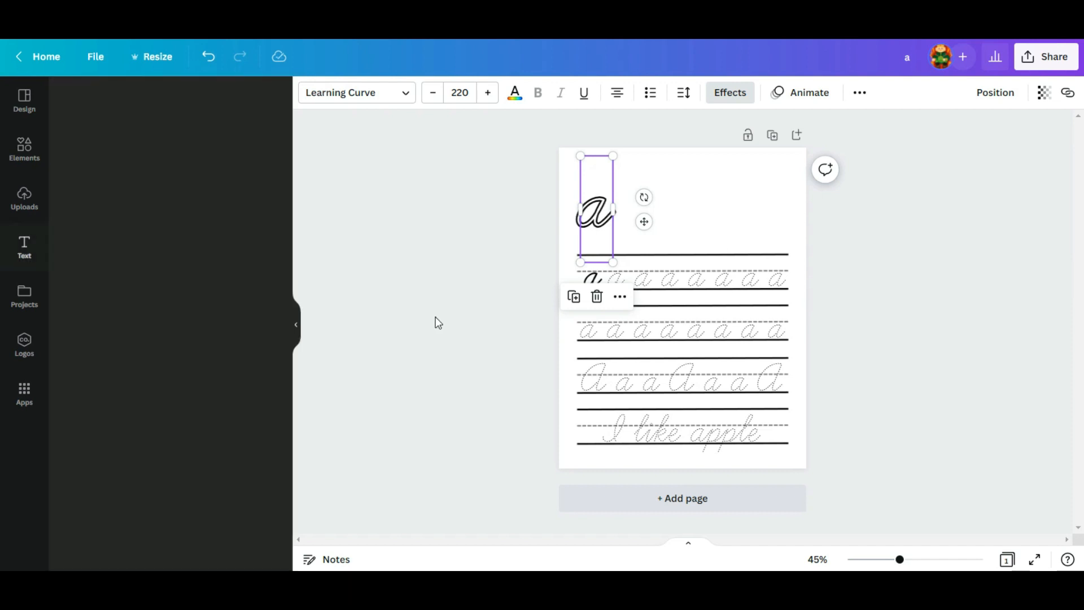
click(598, 208)
click(561, 286)
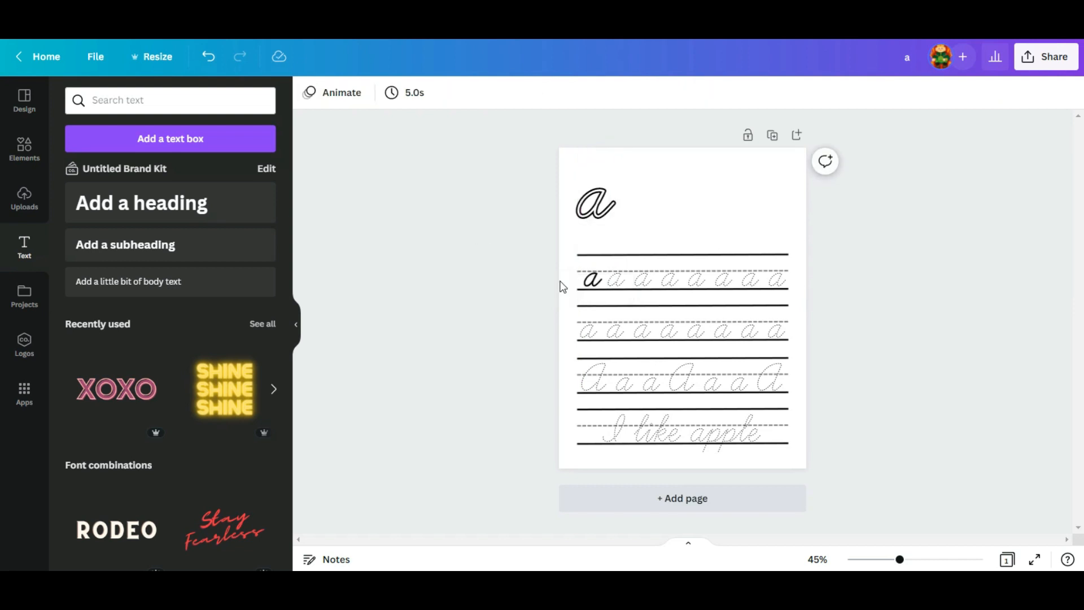
Step: Copy the solid row "a" into the header, change its text to "apple", and place it at the header's right side
click(596, 279)
key(ctrl+z)
drag(600, 288, 702, 216)
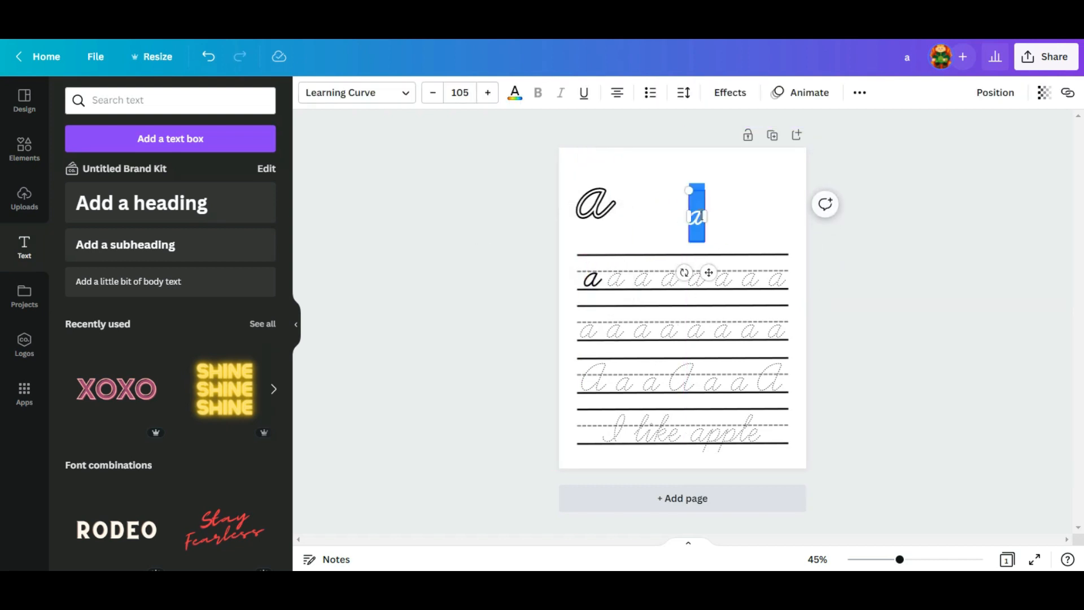
text(apple)
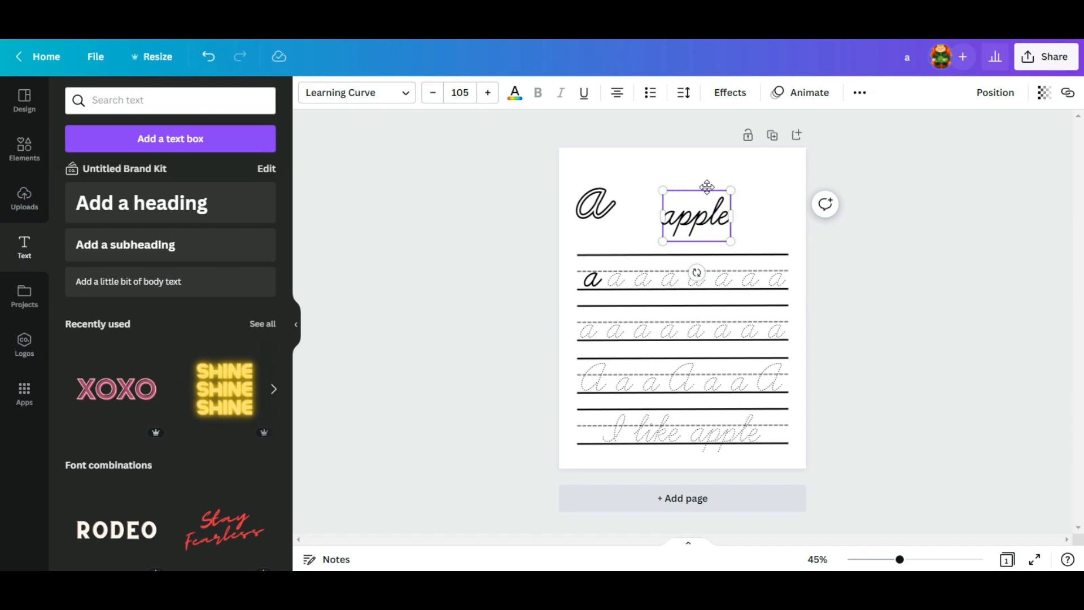
drag(706, 188, 761, 195)
click(761, 195)
Step: Search the elements for "apple", insert the flat red apple graphic, and move it up into the header
click(24, 154)
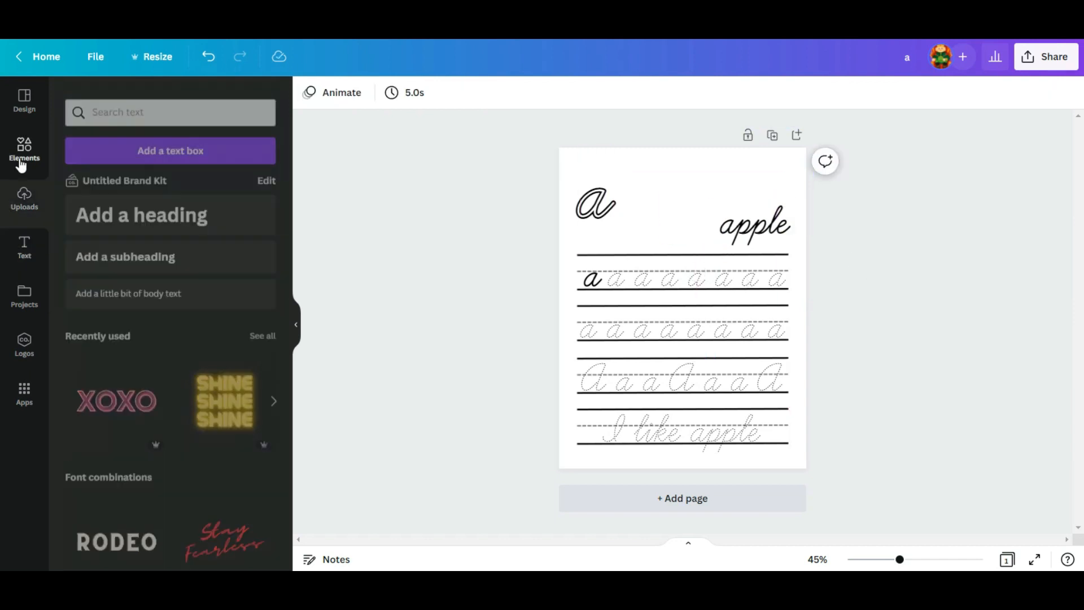
click(224, 264)
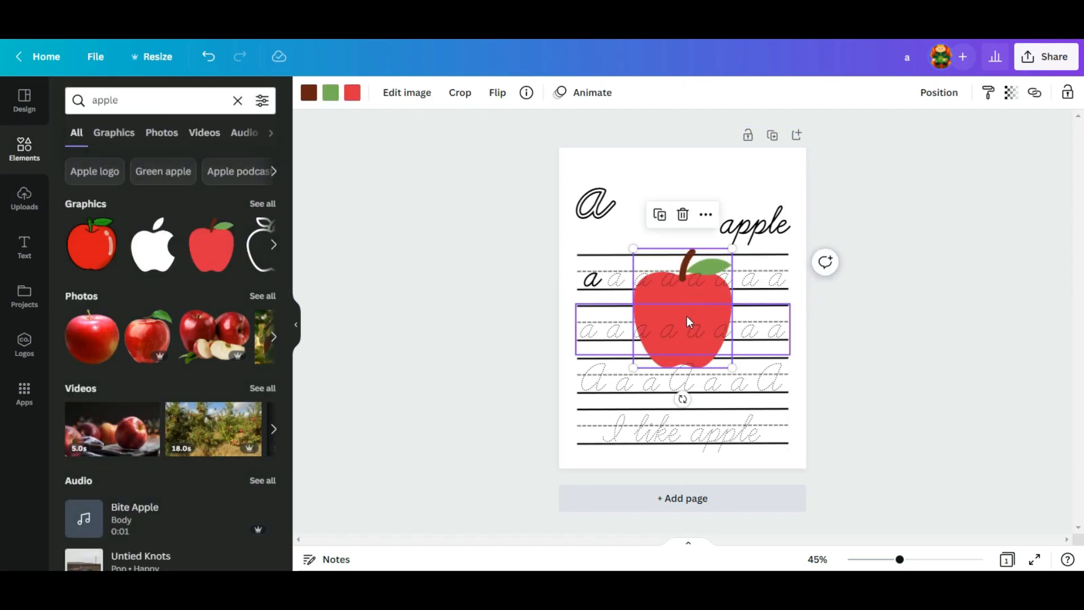
drag(693, 248, 692, 255)
Step: Recolor the apple graphic's body, leaf and stem with the same medium gray
click(352, 92)
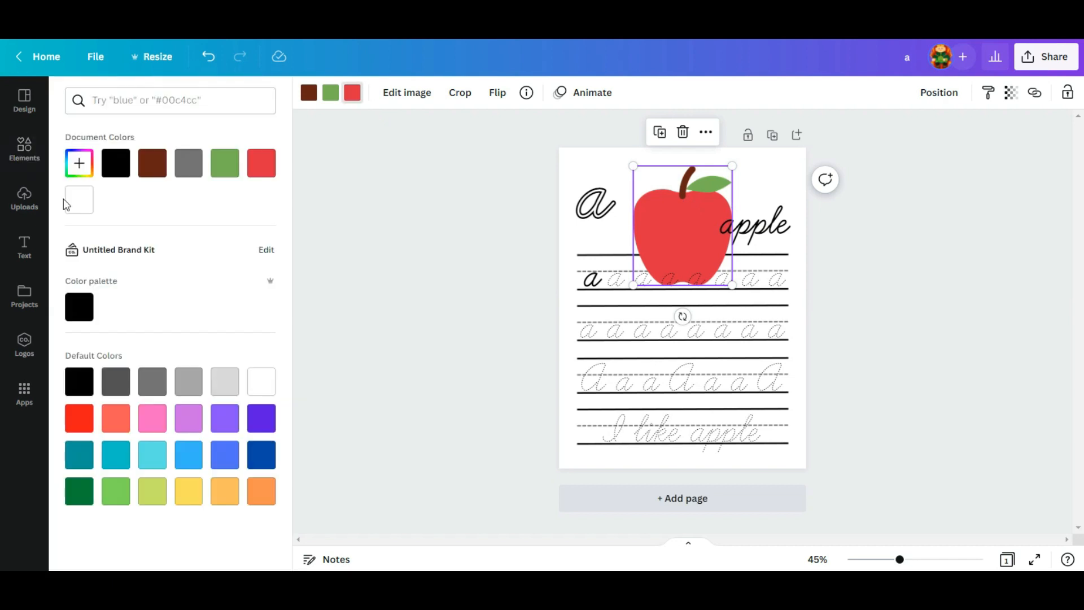
click(189, 382)
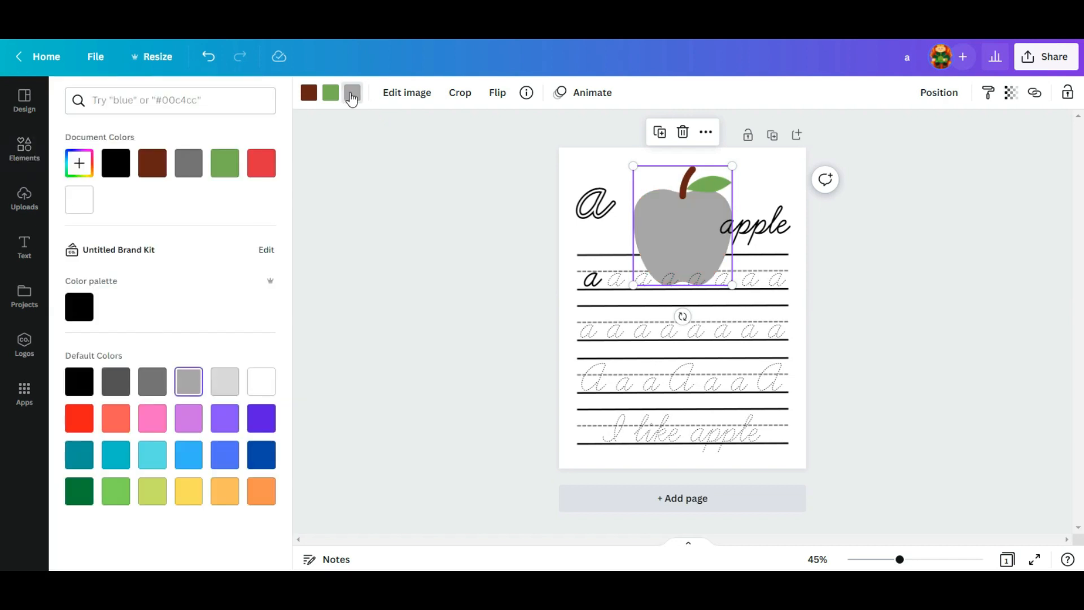
click(193, 392)
click(193, 389)
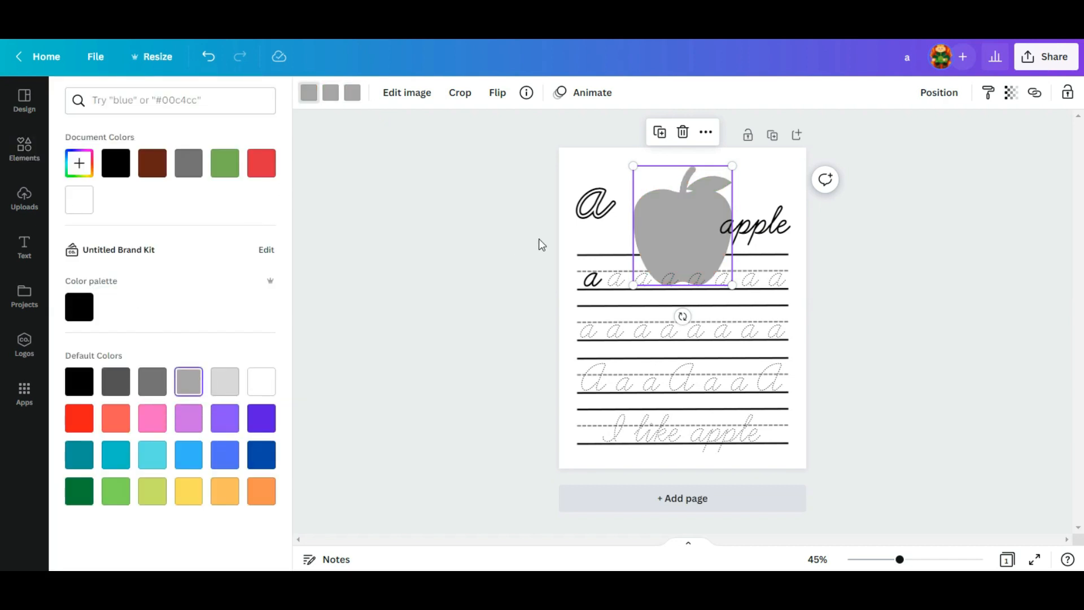
Step: Shrink the gray apple, place it above the word "apple", and shift the word slightly left to center it beneath
drag(733, 166, 757, 186)
click(942, 284)
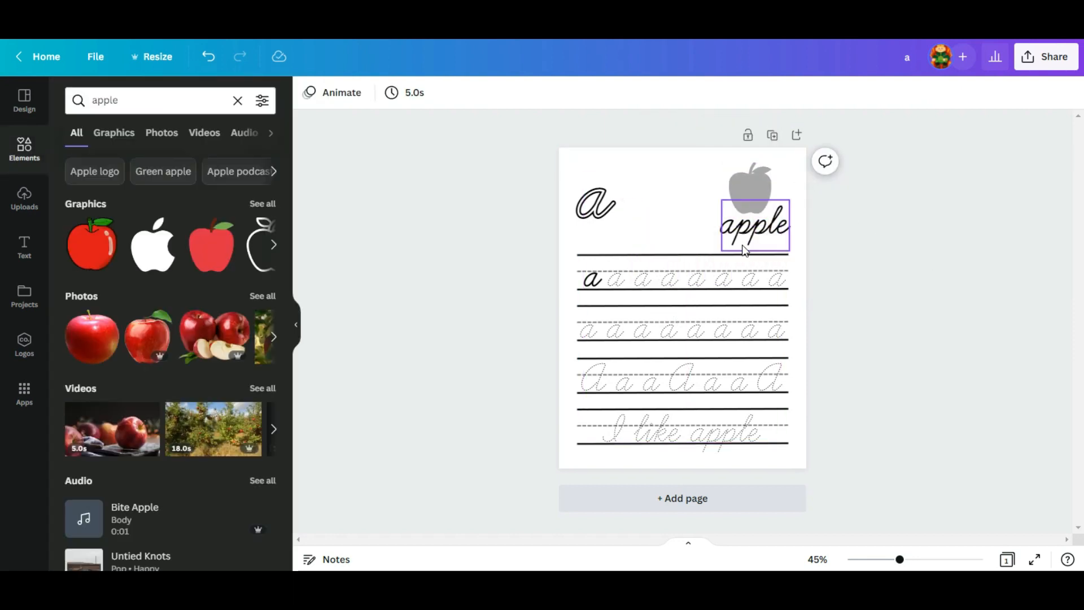
drag(768, 228, 764, 231)
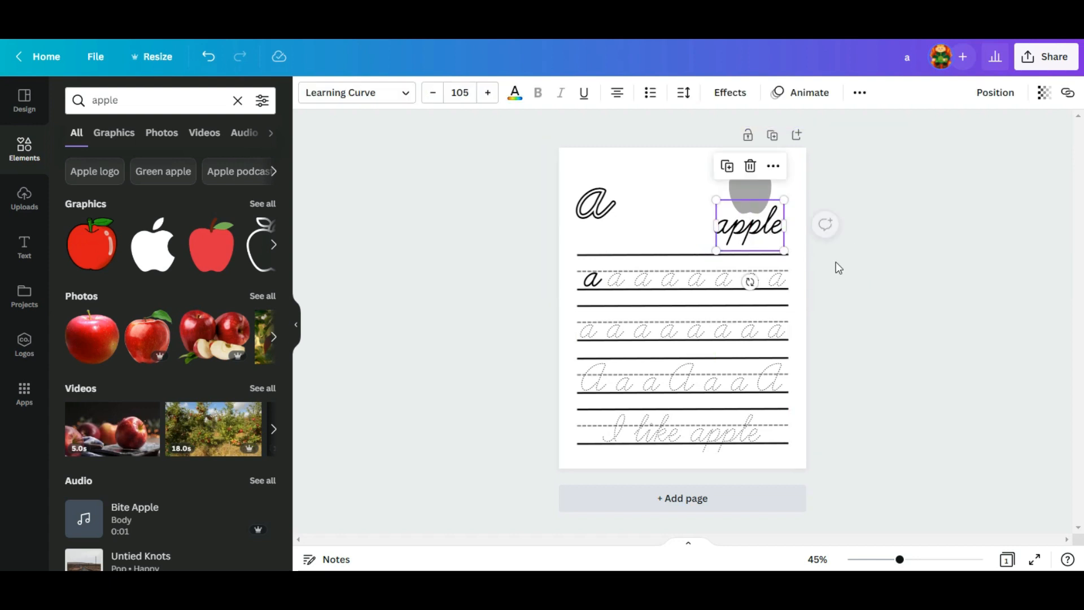
click(901, 293)
click(678, 277)
click(548, 175)
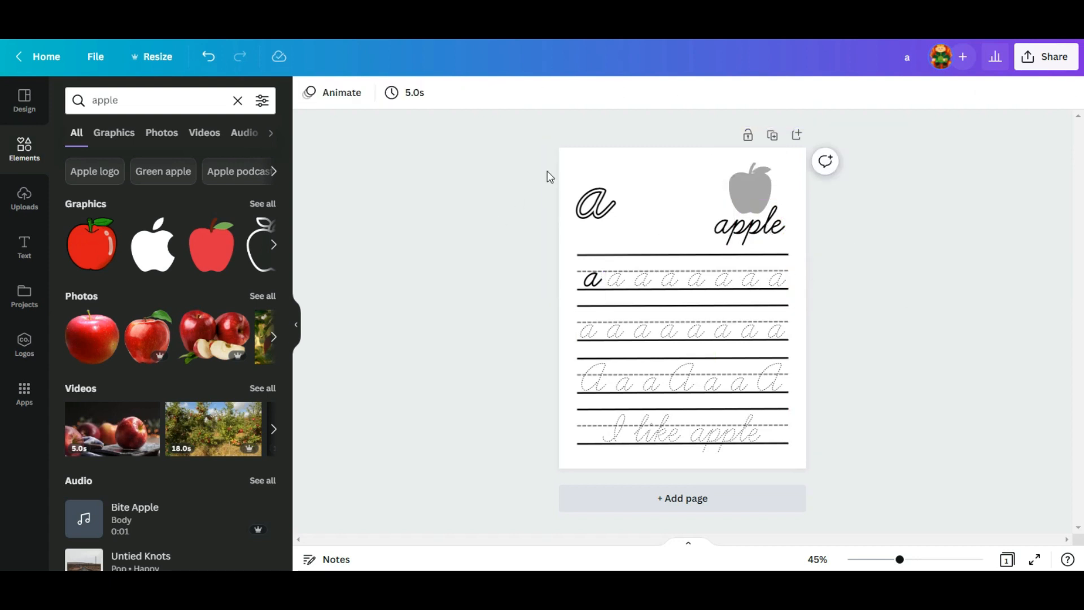
Step: Try to copy the worksheet's selected text and apple graphic onto a new second page
mouse_move(544, 144)
mouse_down()
mouse_move(821, 422)
mouse_move(829, 469)
mouse_up()
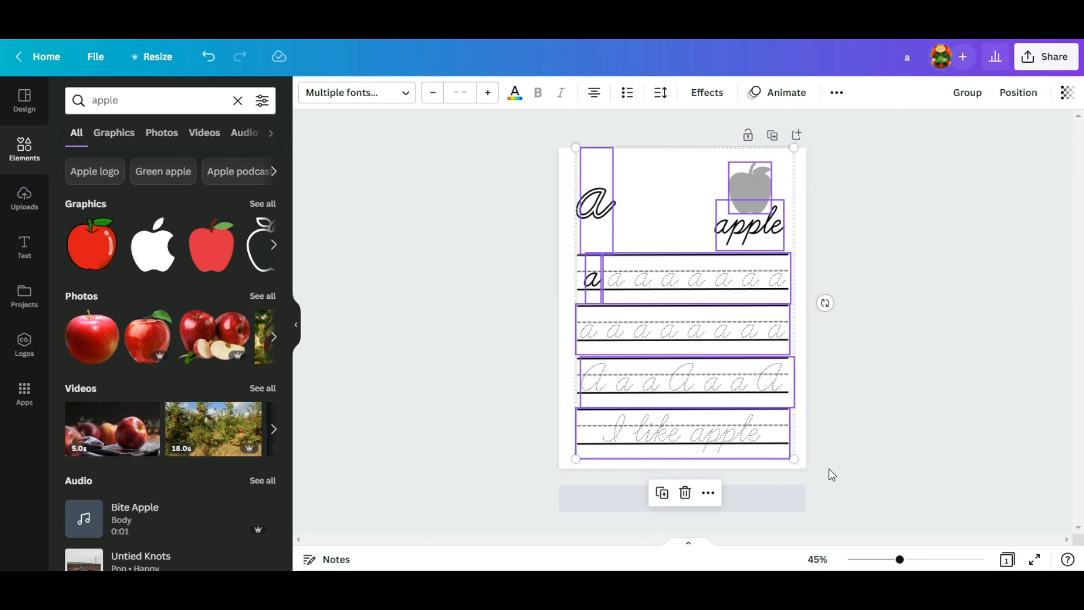
click(798, 498)
key(ctrl+v)
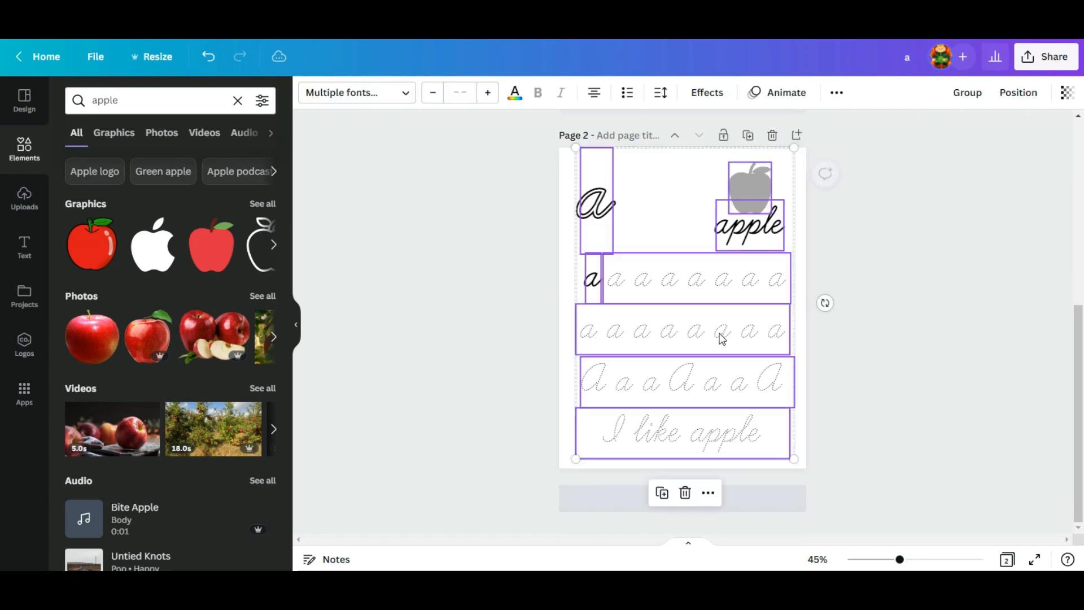
Step: Try changing the large "a" on page 2 to "b", and undo the edit and the pasted content
click(533, 249)
click(598, 211)
double_click(598, 212)
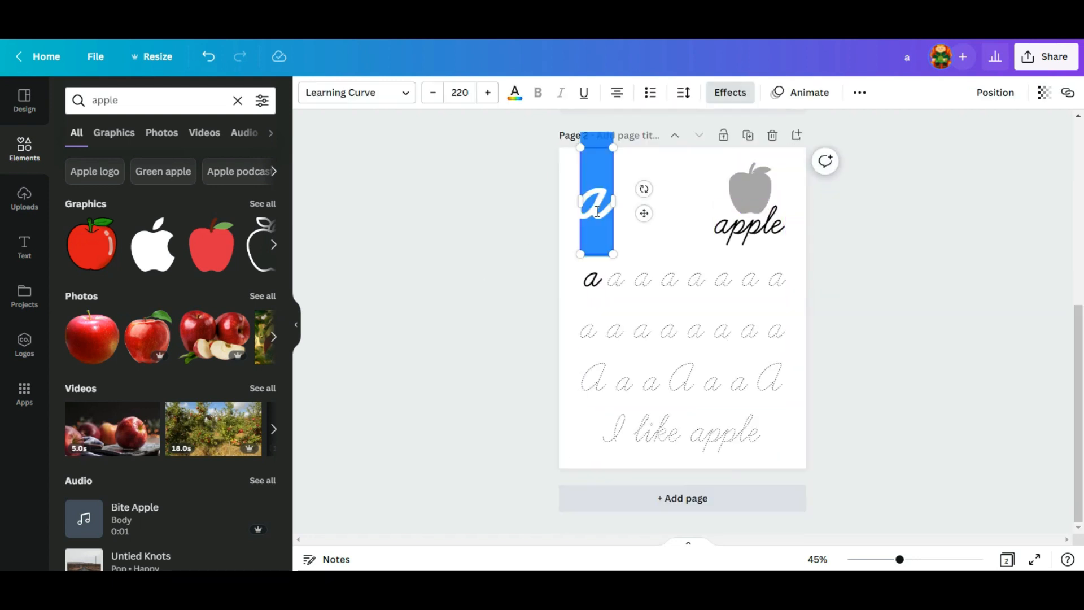
text(b)
click(491, 271)
key(ctrl+z)
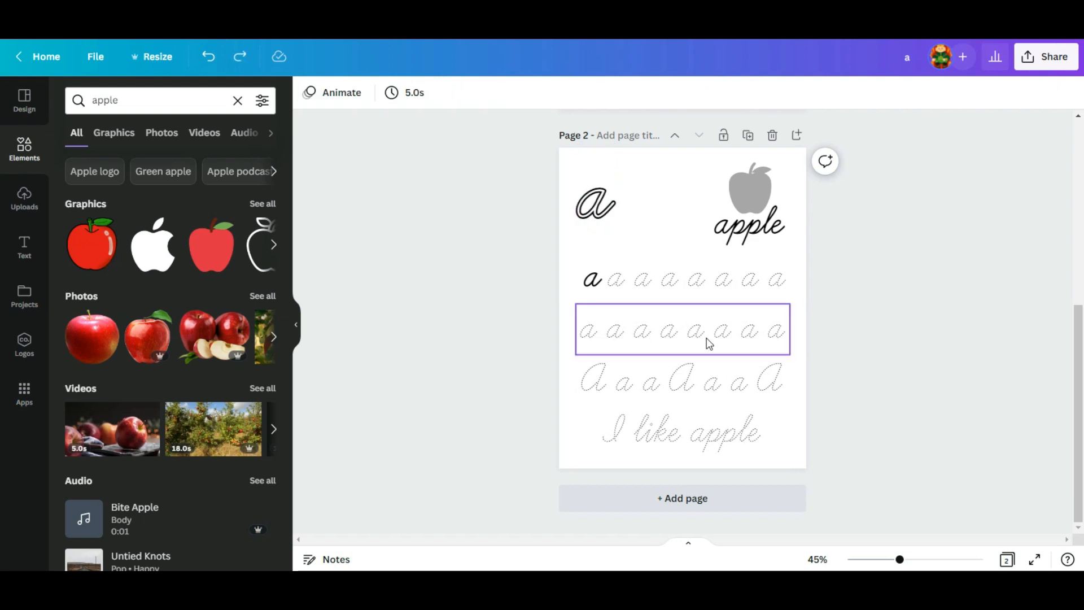
key(ctrl+z)
Step: Duplicate the whole first page and delete the leftover blank page
drag(1077, 384, 1082, 144)
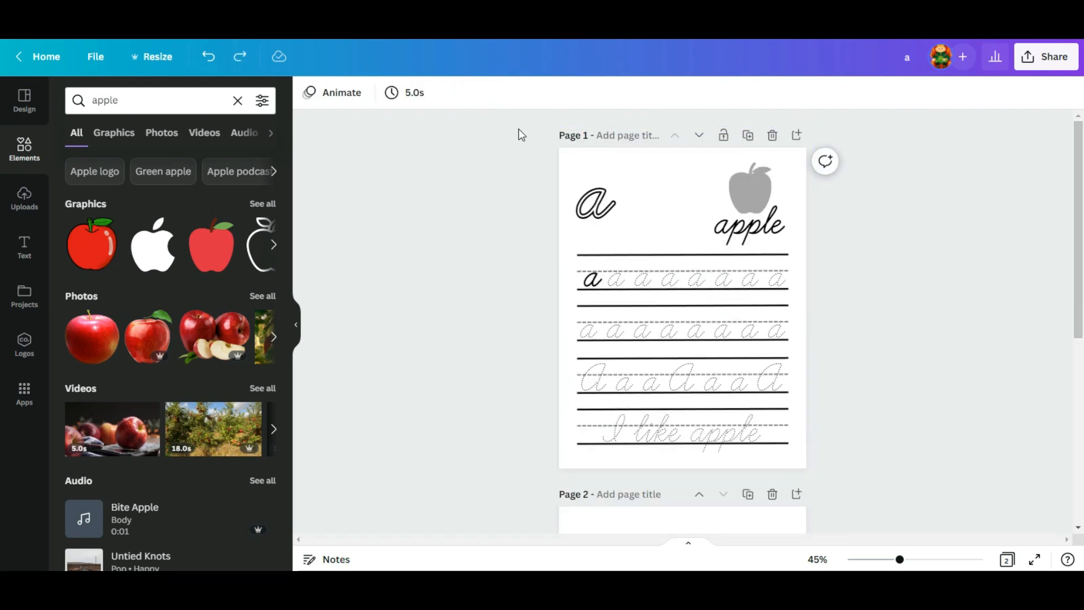
drag(512, 116, 856, 509)
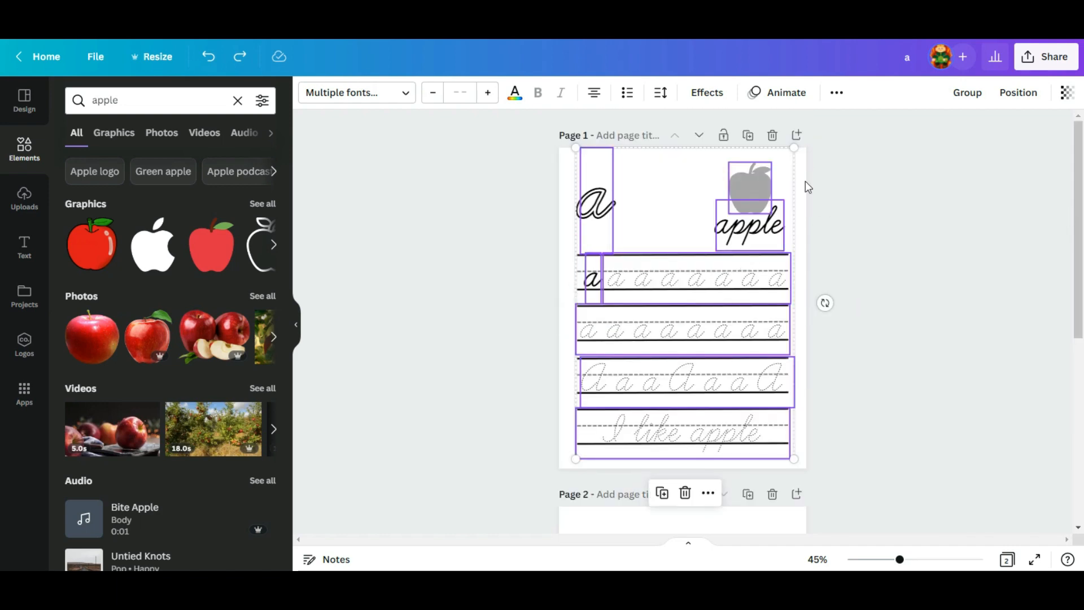
click(747, 135)
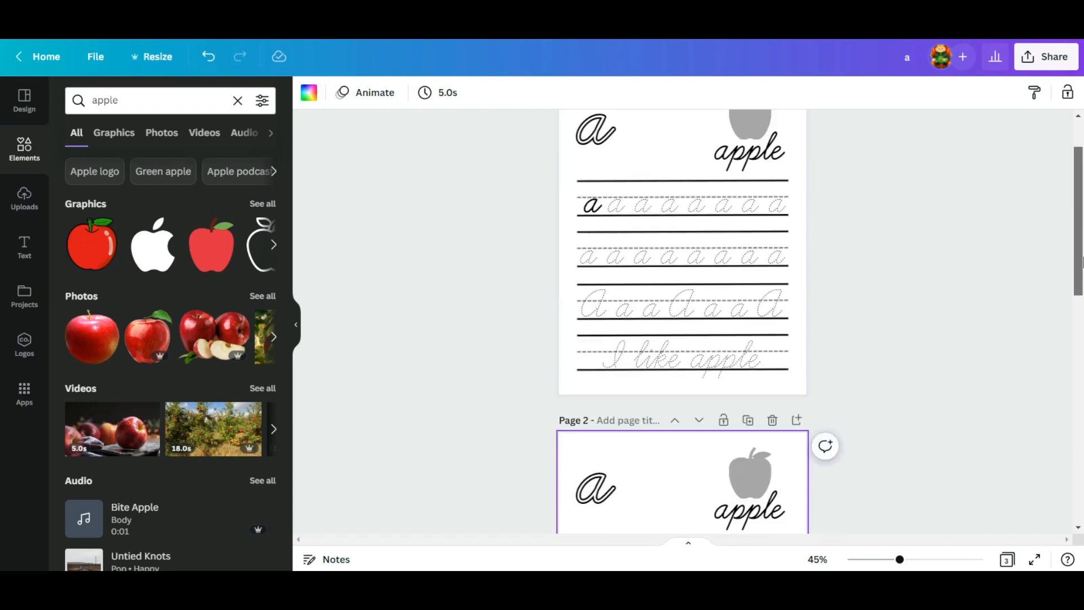
scroll(753, 395, down, 8)
click(772, 245)
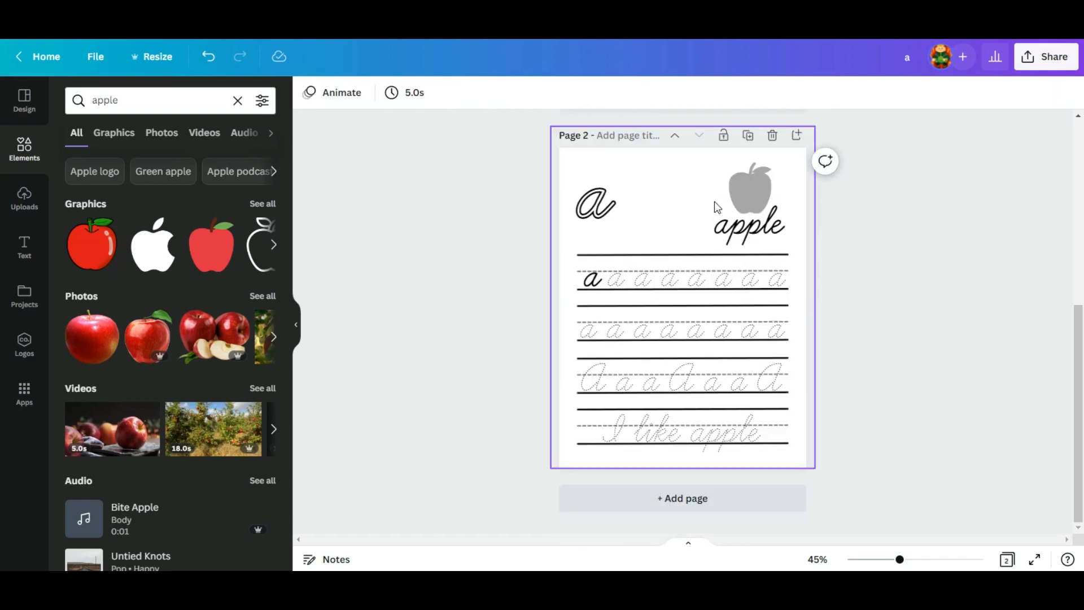
Step: Replace the large hollow "a" on page 2 with "b" and move it slightly down
click(596, 202)
double_click(596, 202)
text(b)
click(474, 267)
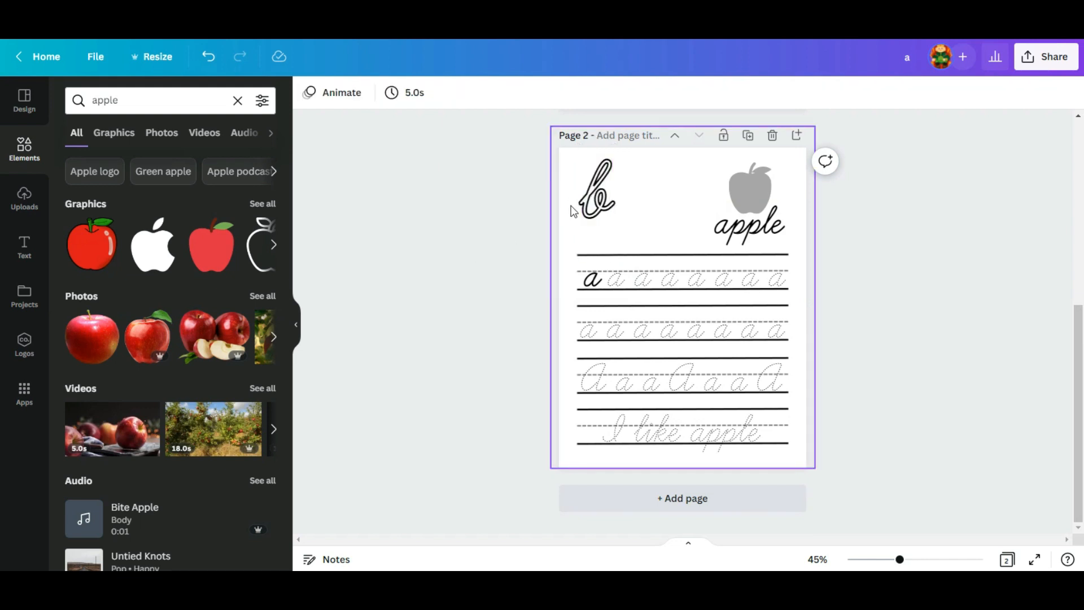
click(590, 206)
Step: Replace the header word "apple" on page 2 with "banana" and shift it slightly left to fit the page
click(782, 226)
double_click(782, 226)
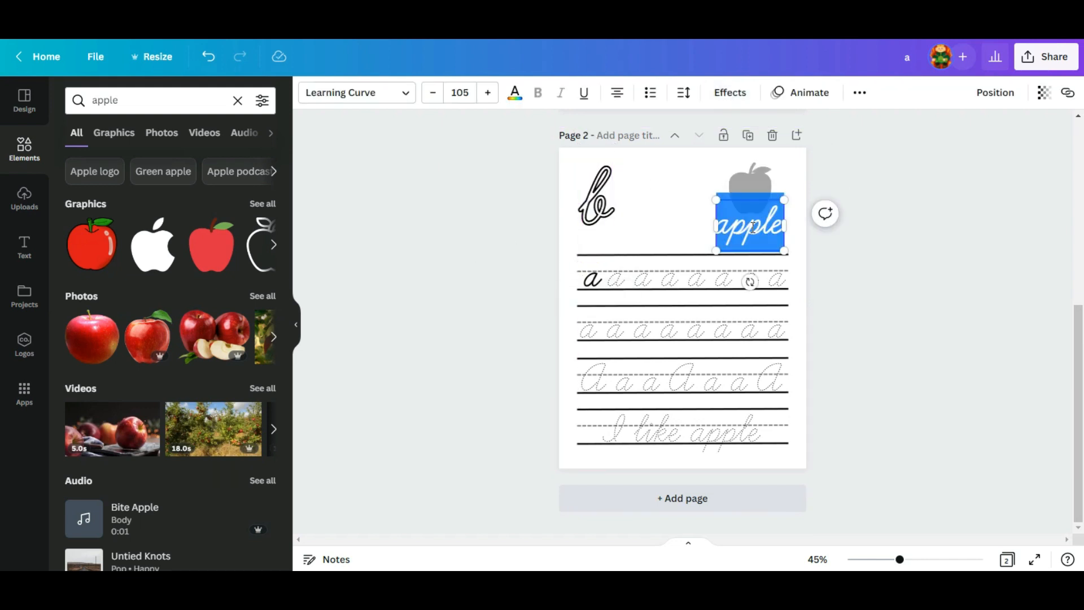
key(BackSpace)
text(banana)
click(891, 258)
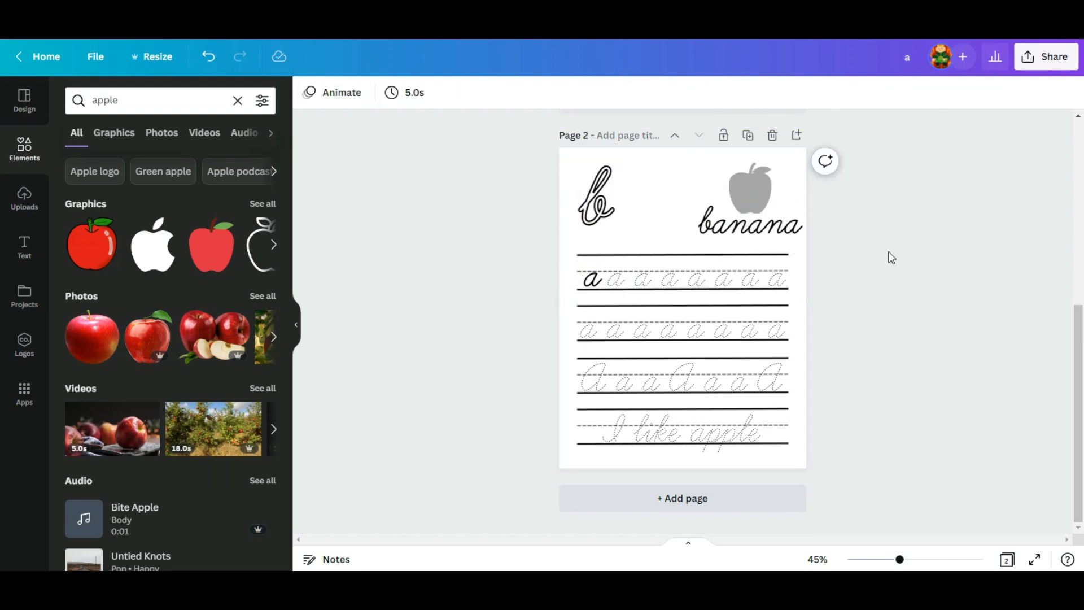
drag(759, 228, 751, 228)
Step: Replace the solid "a" at the start of page 2's first row with "b"
click(544, 283)
click(590, 280)
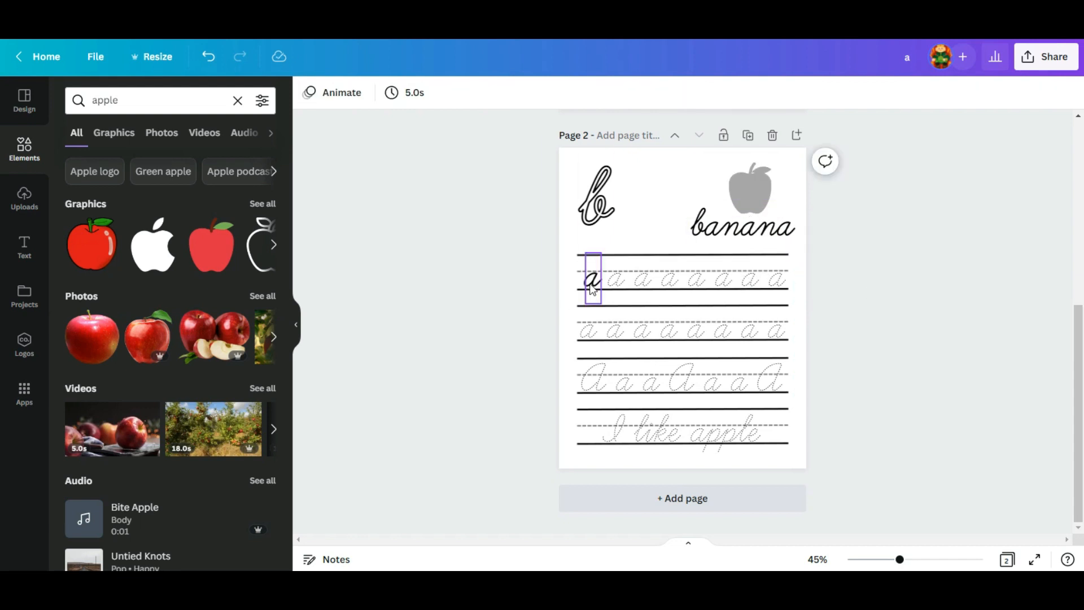
double_click(591, 282)
text(b)
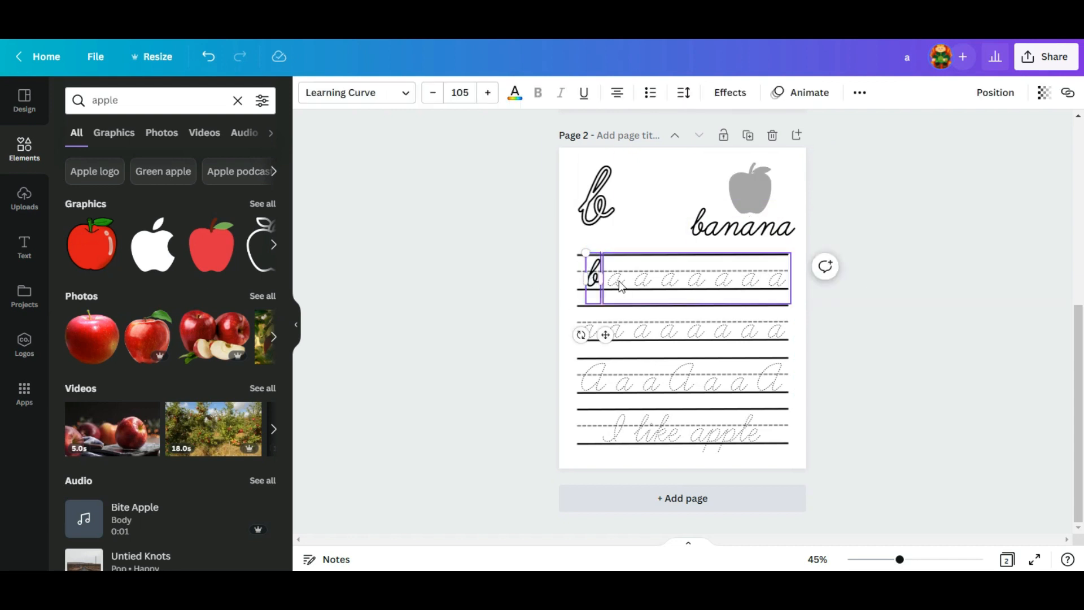
Step: Replace the dotted letters in page 2's first row with seven spaced "b" letters
double_click(618, 280)
text(b b b )
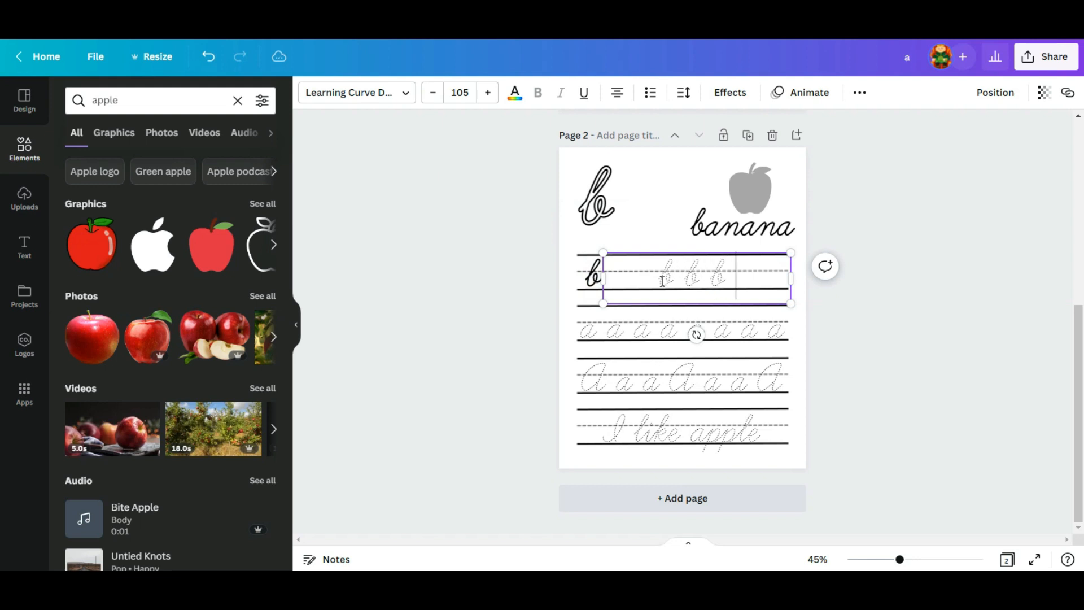
text(b b b b)
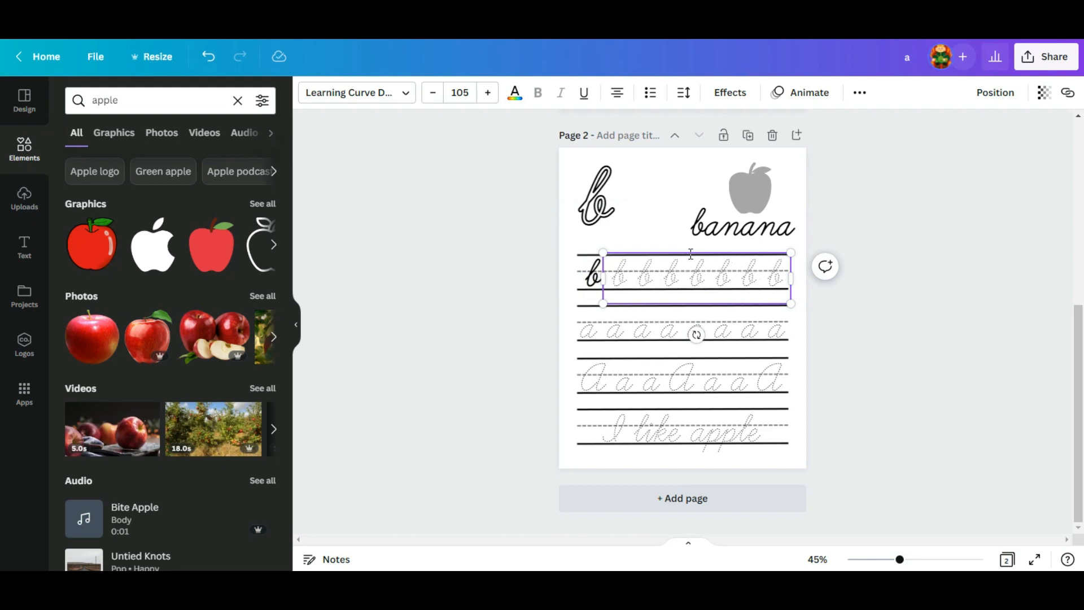
click(691, 254)
click(690, 261)
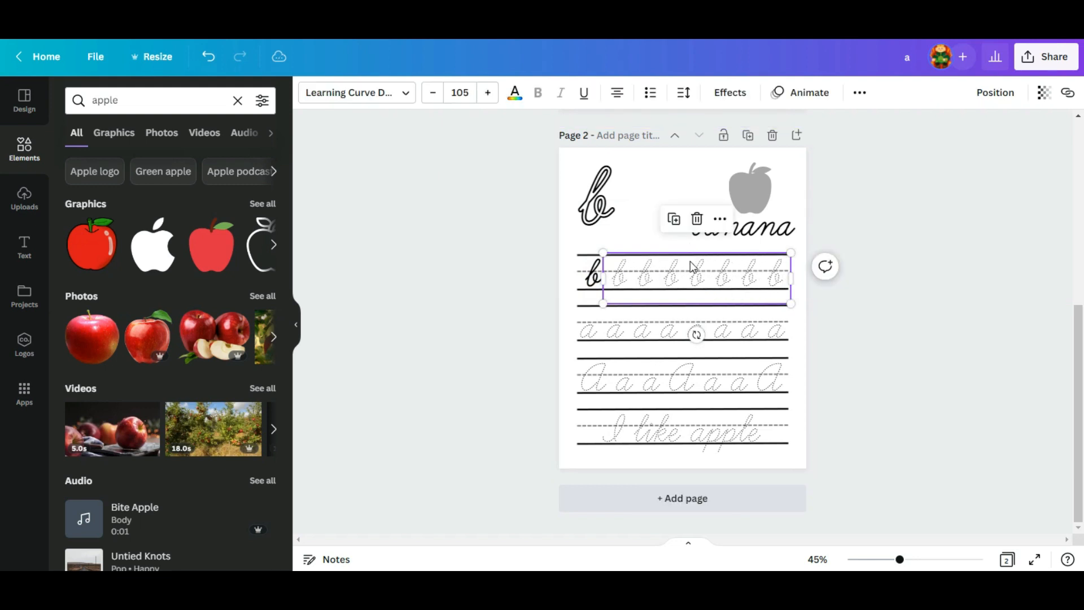
click(567, 274)
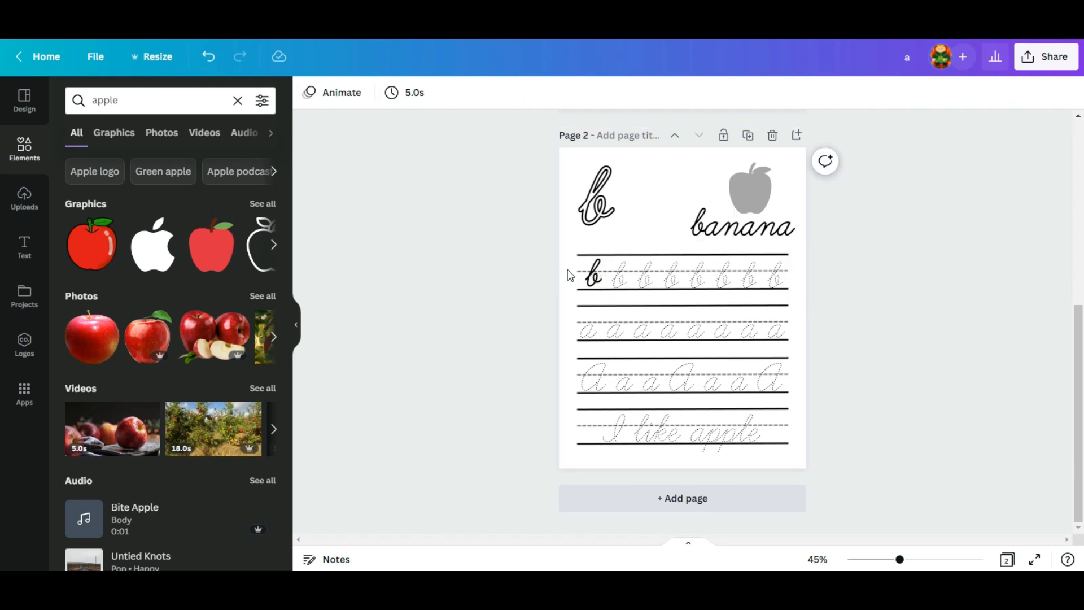
Step: Nudge the solid "b" in page 2's first row slightly down and left to sit on the baseline
click(591, 260)
click(596, 285)
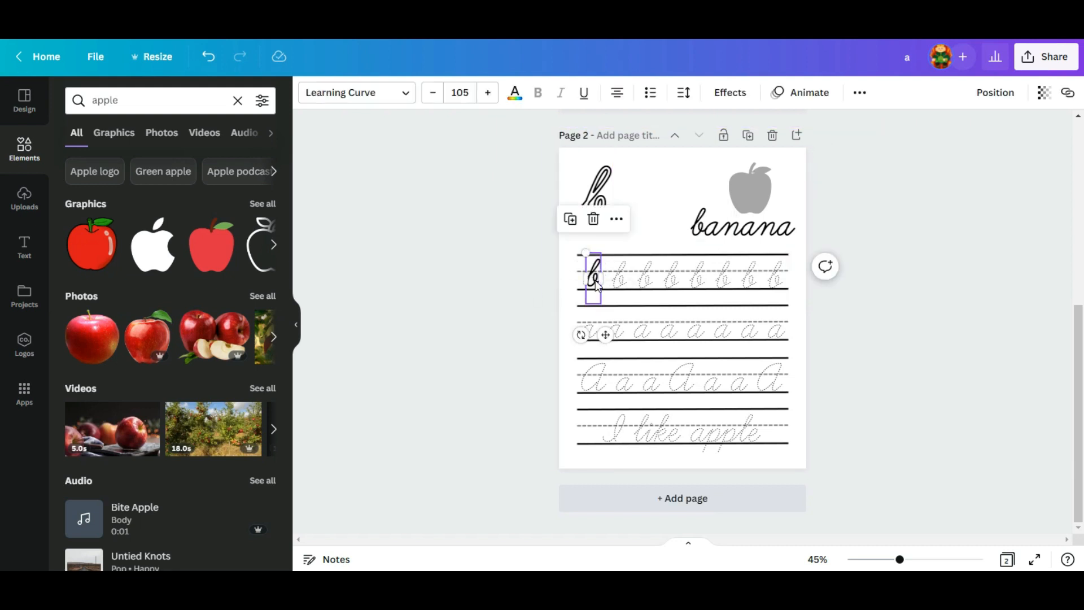
key(Down)
key(Down)
key(Left)
key(Left)
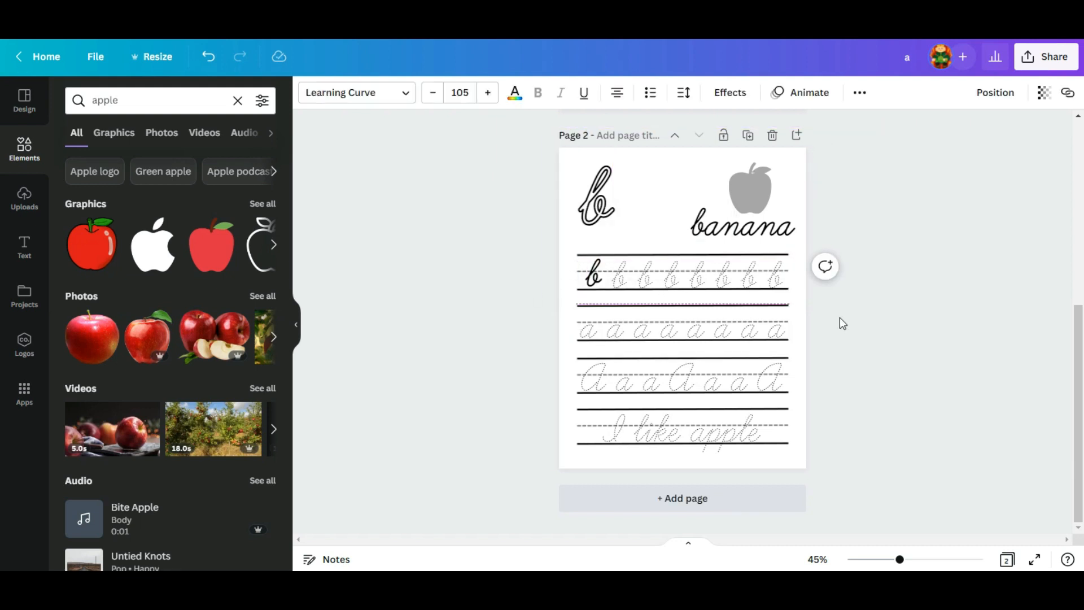
click(891, 323)
Step: Replace the dotted letters in page 2's second row with eight spaced "b" letters
click(717, 317)
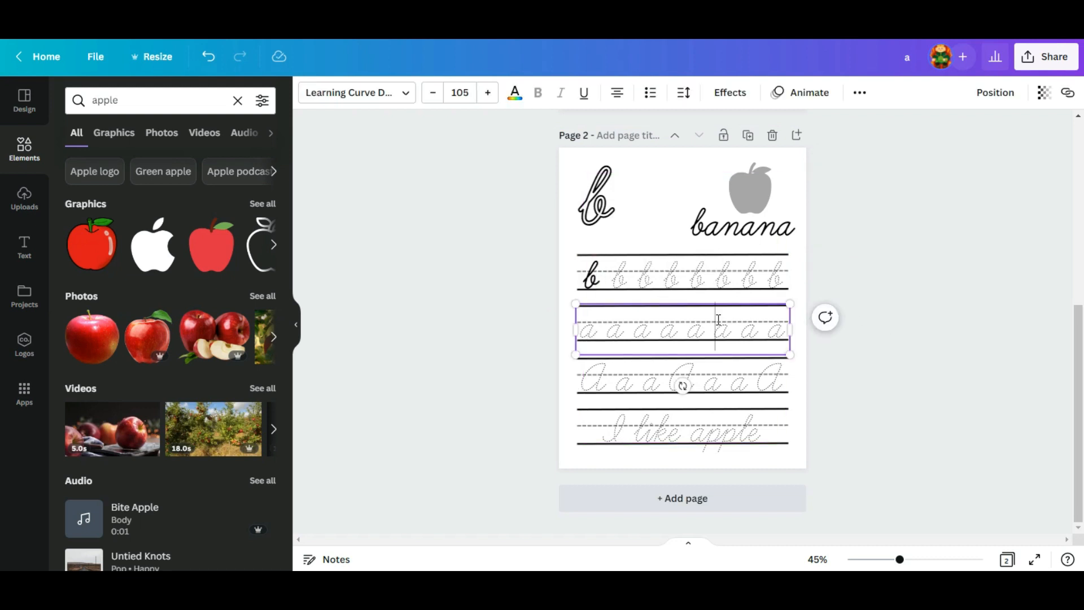
click(717, 316)
text(b)
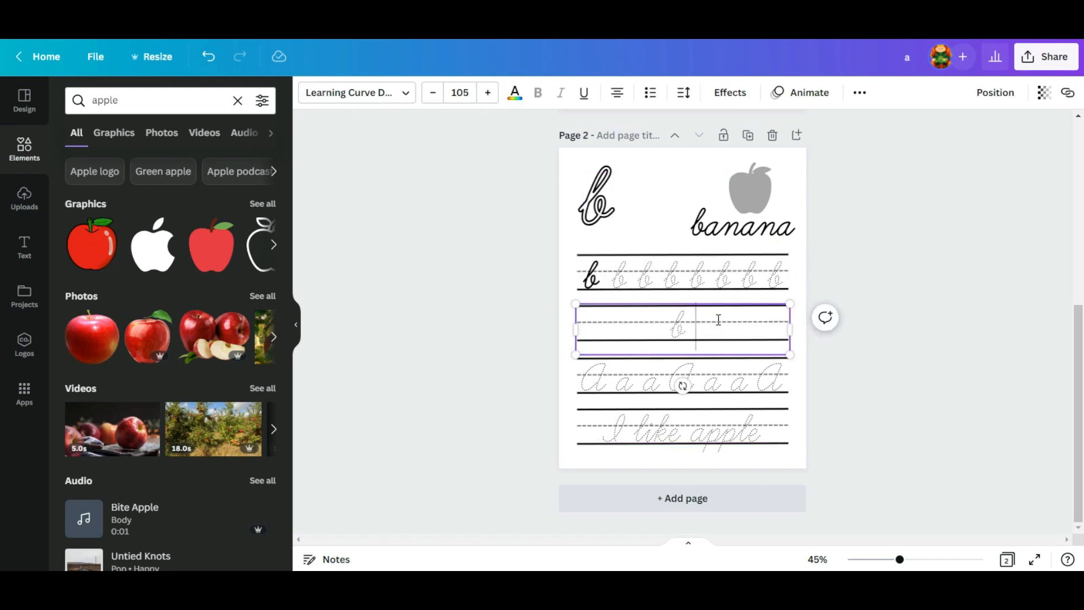
text(bbb b b b b b)
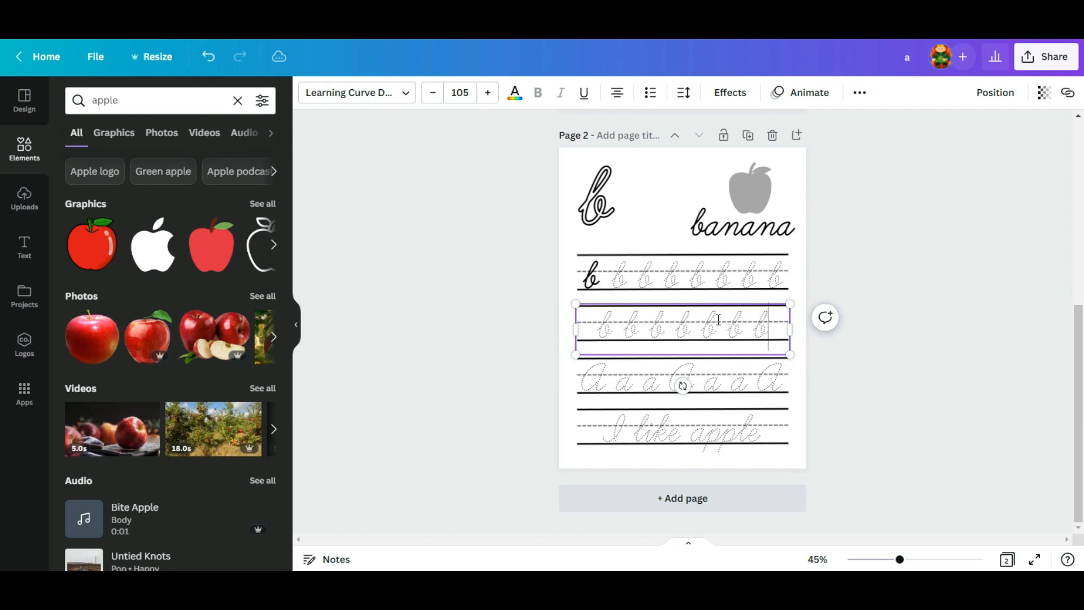
text( b)
click(822, 344)
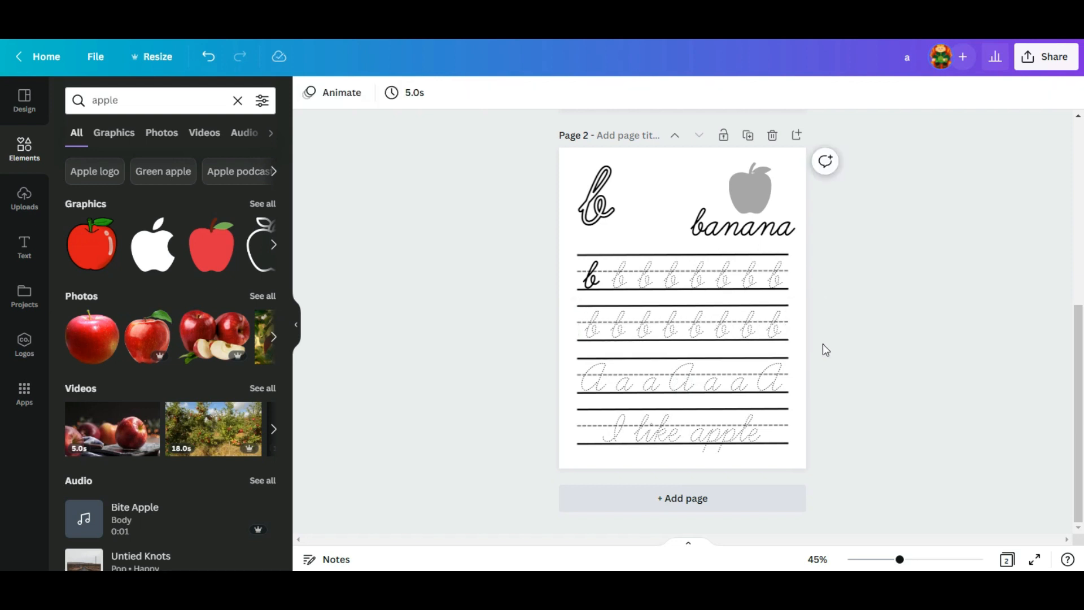
Step: Change the first three letters of page 2's third row to "B b b"
click(608, 377)
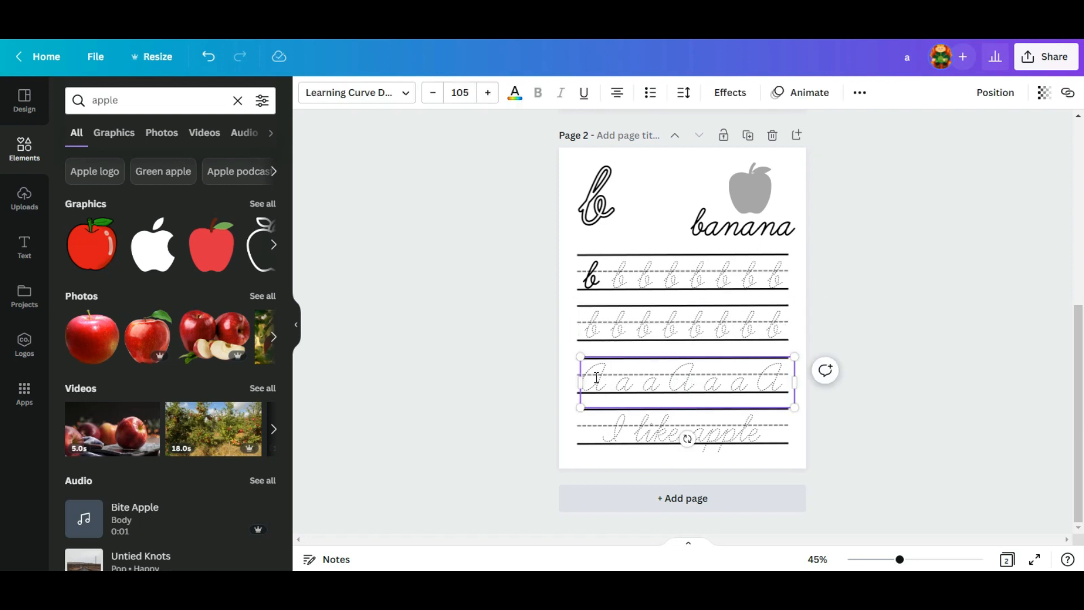
double_click(597, 378)
text(B)
drag(662, 384, 618, 384)
key(BackSpace)
text(b b)
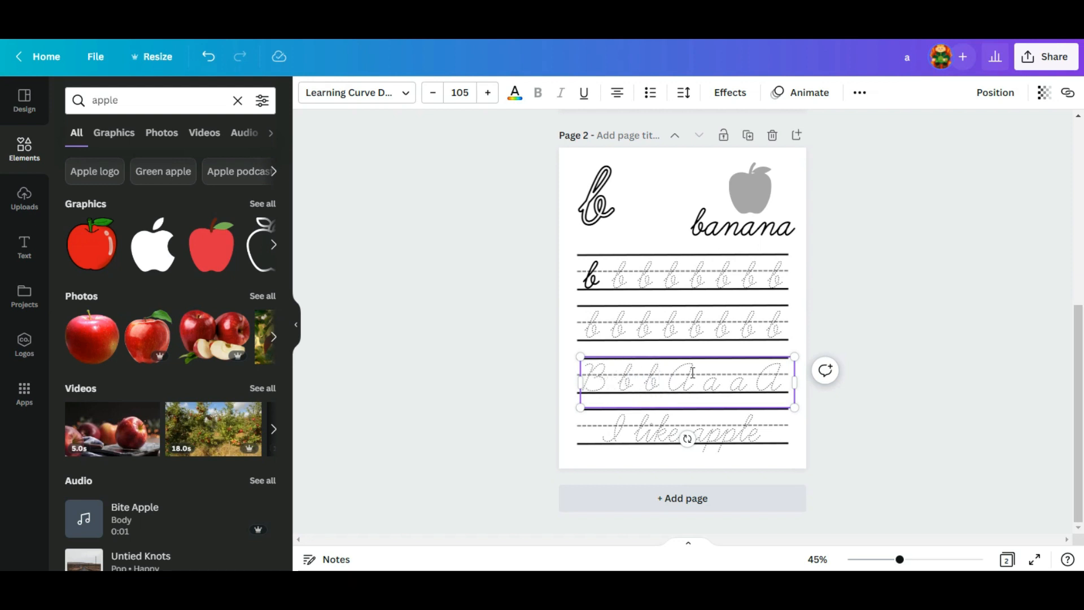
Step: Change the remaining four letters of page 2's third row to "B b b B"
double_click(672, 375)
text(B)
drag(732, 383, 704, 384)
click(747, 384)
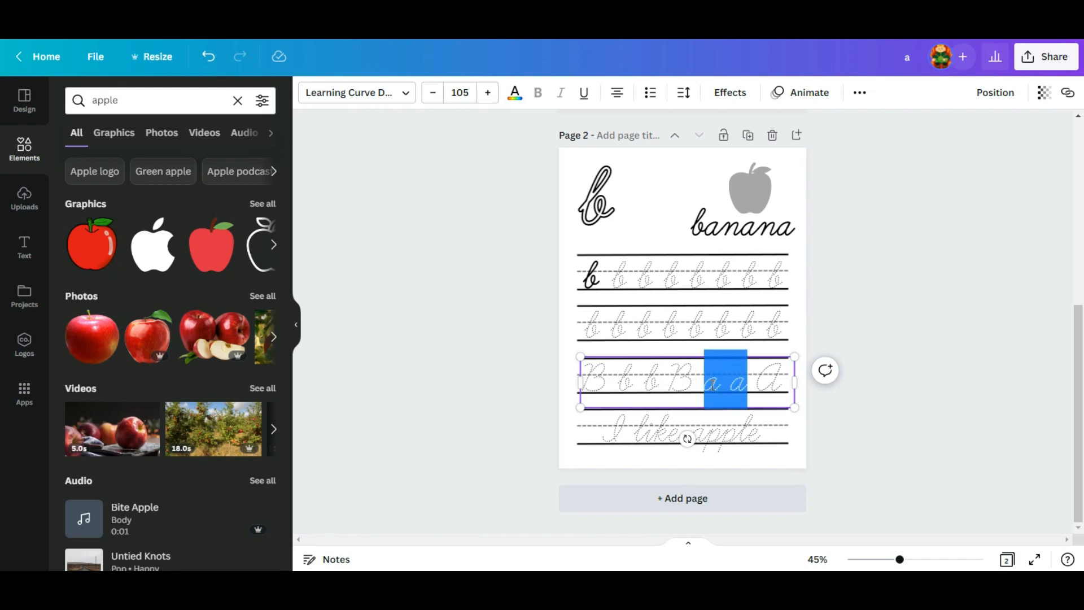
text(b b)
double_click(762, 377)
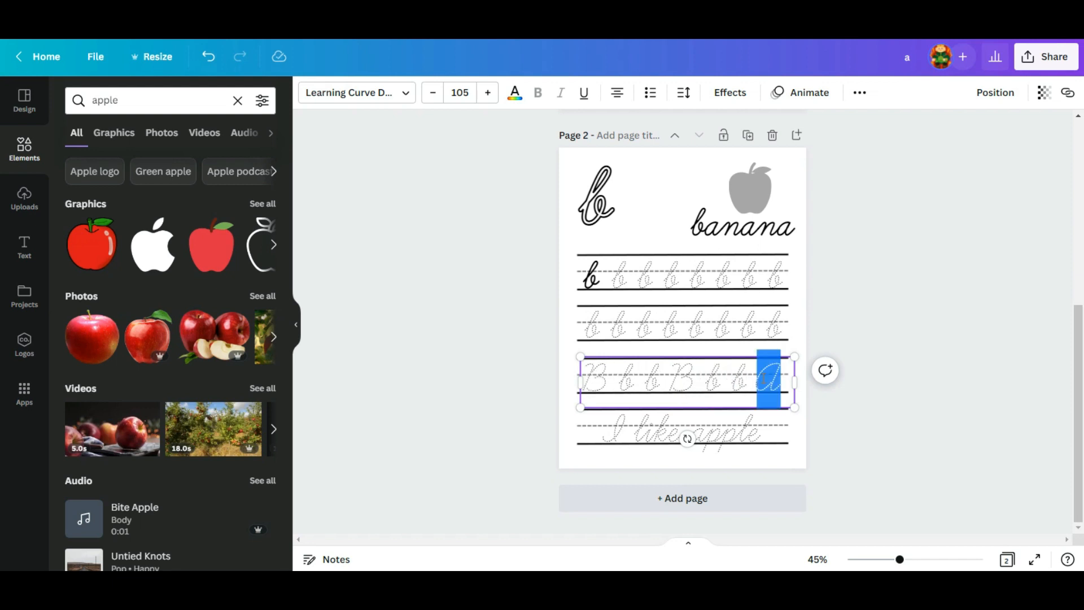
text(B)
click(864, 399)
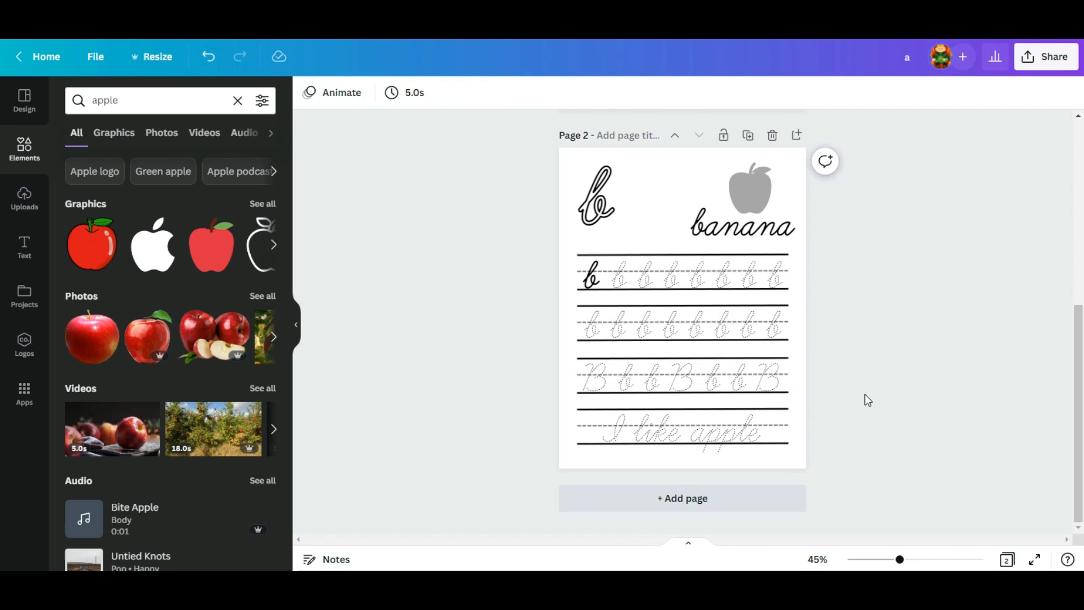
Step: Replace "apple" with "banana" in the dotted sentence on page 2's last row
double_click(665, 433)
drag(691, 433, 760, 431)
text(banana)
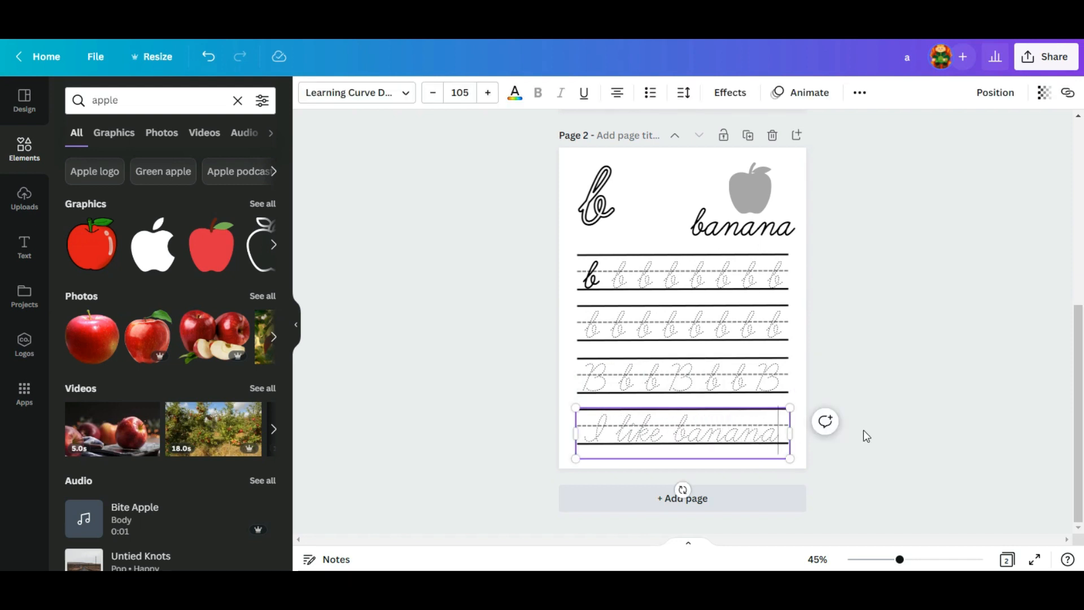
click(878, 436)
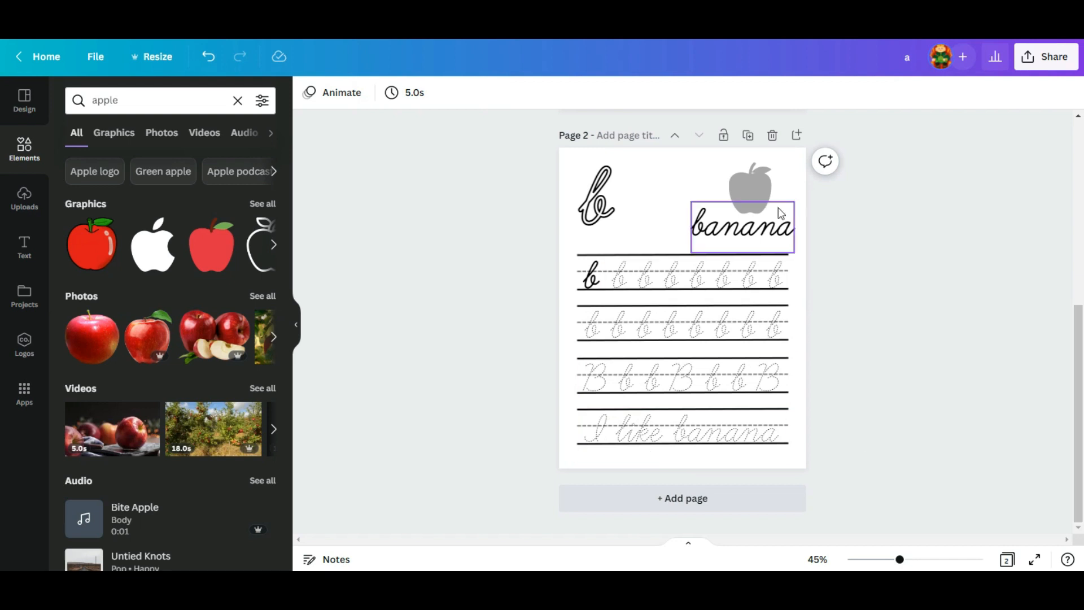
Step: Delete the apple picture from page 2 and show all graphics matching "banana"
click(756, 196)
click(744, 187)
click(135, 101)
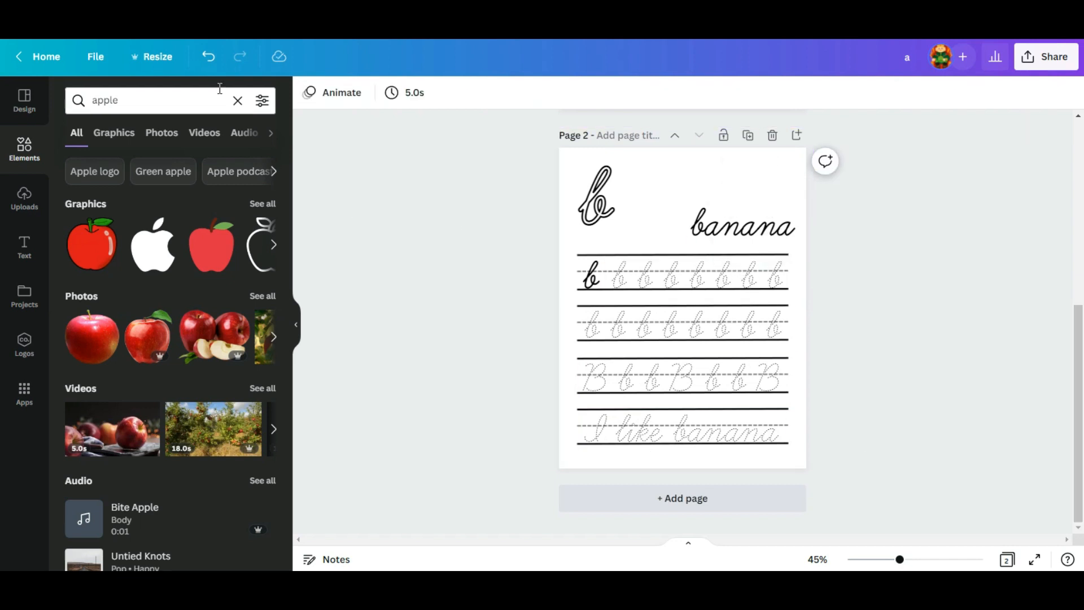
double_click(134, 101)
text(bana)
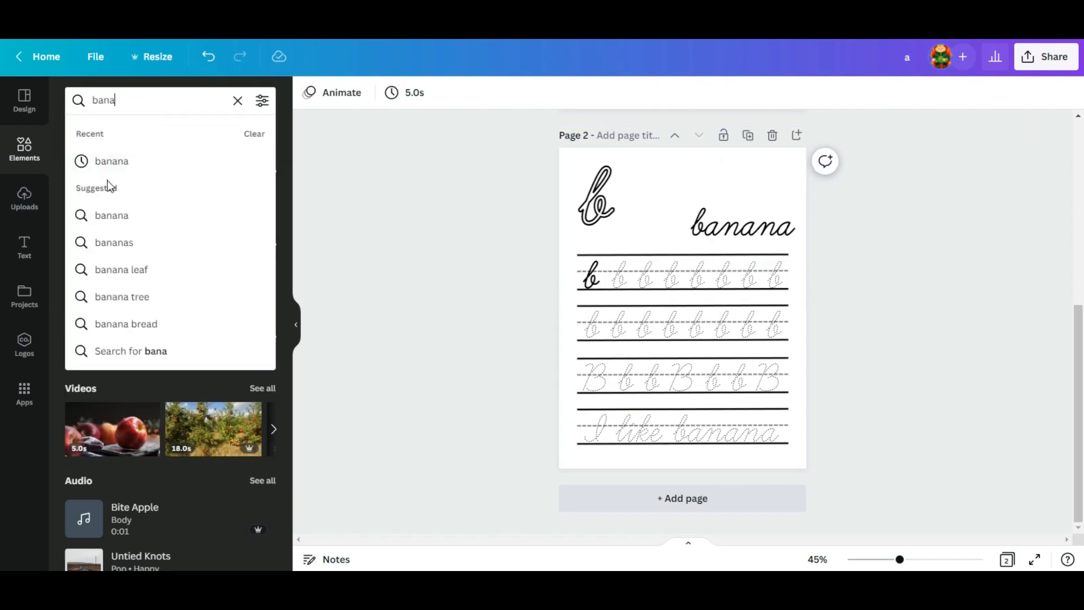
click(109, 164)
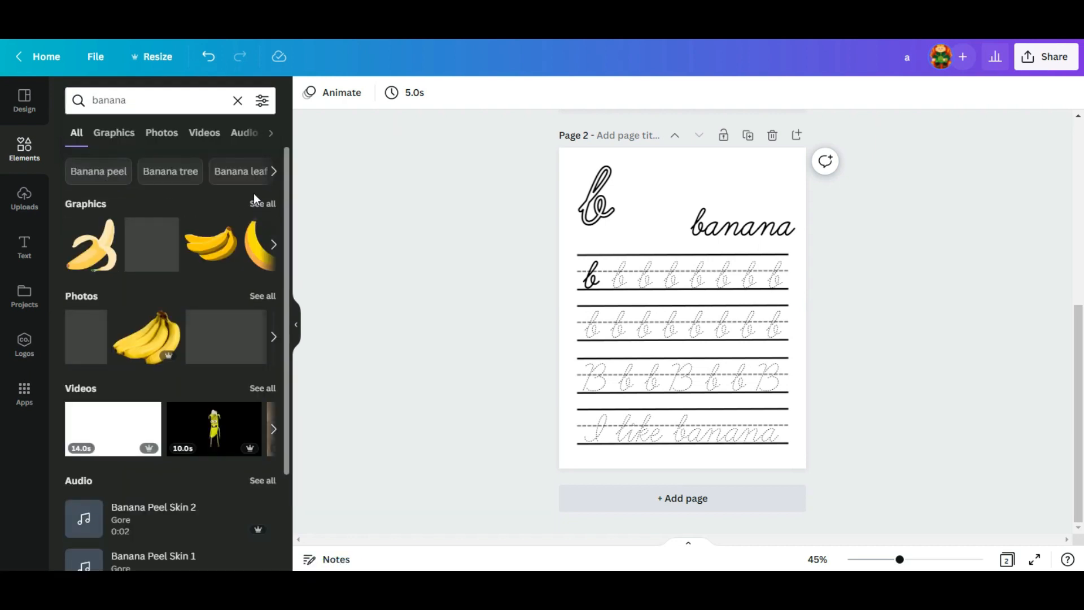
click(263, 204)
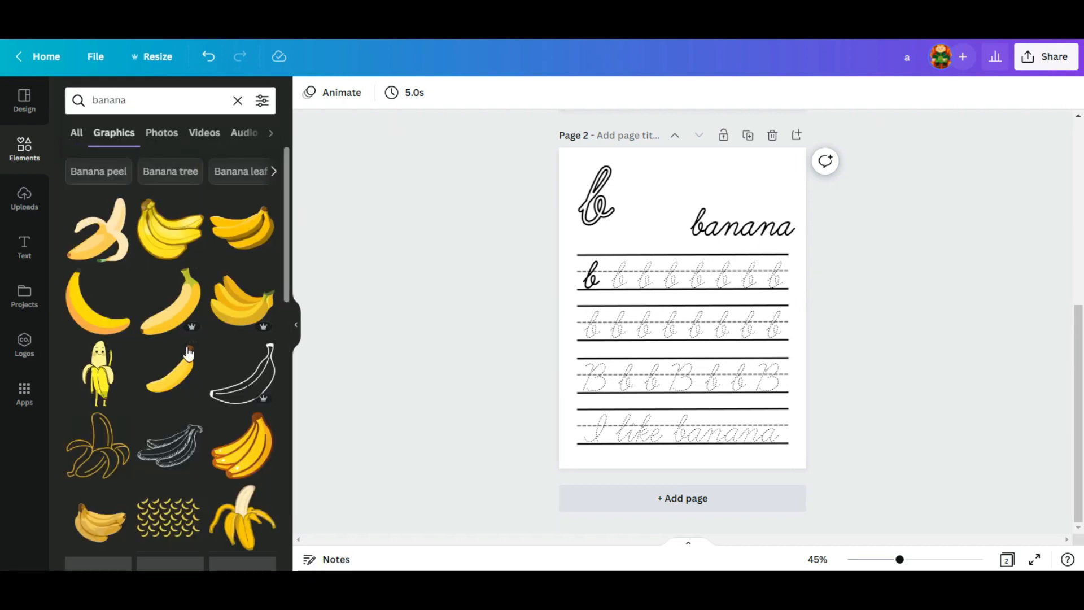
Step: Add the single outlined banana graphic to page 2, shrink it and place it above the header word "banana"
click(243, 389)
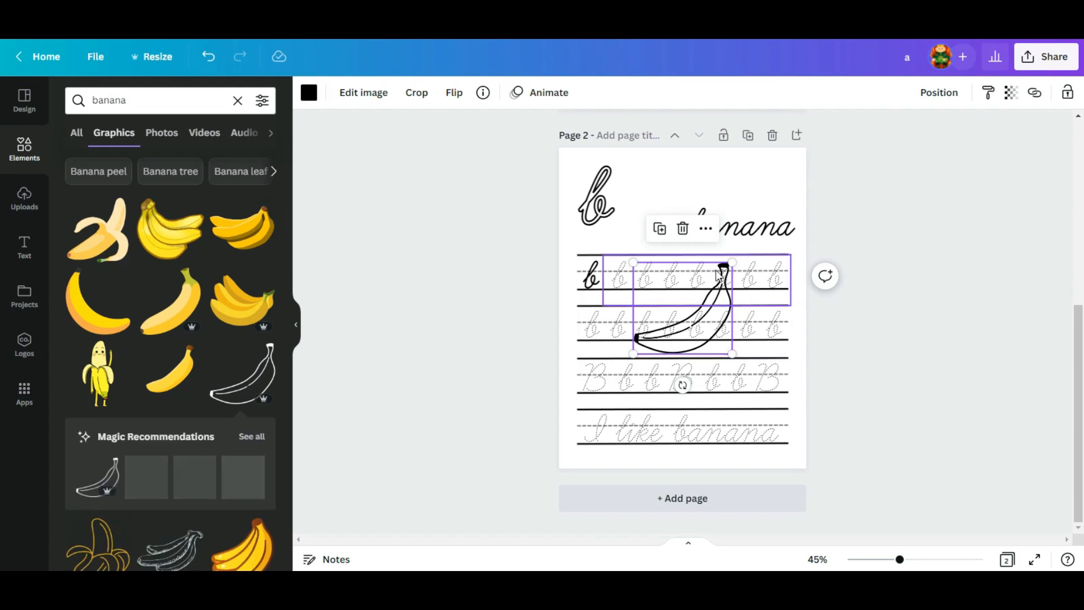
mouse_move(720, 275)
mouse_down()
mouse_move(728, 163)
mouse_move(697, 174)
mouse_up()
drag(670, 214, 768, 190)
click(900, 283)
click(756, 197)
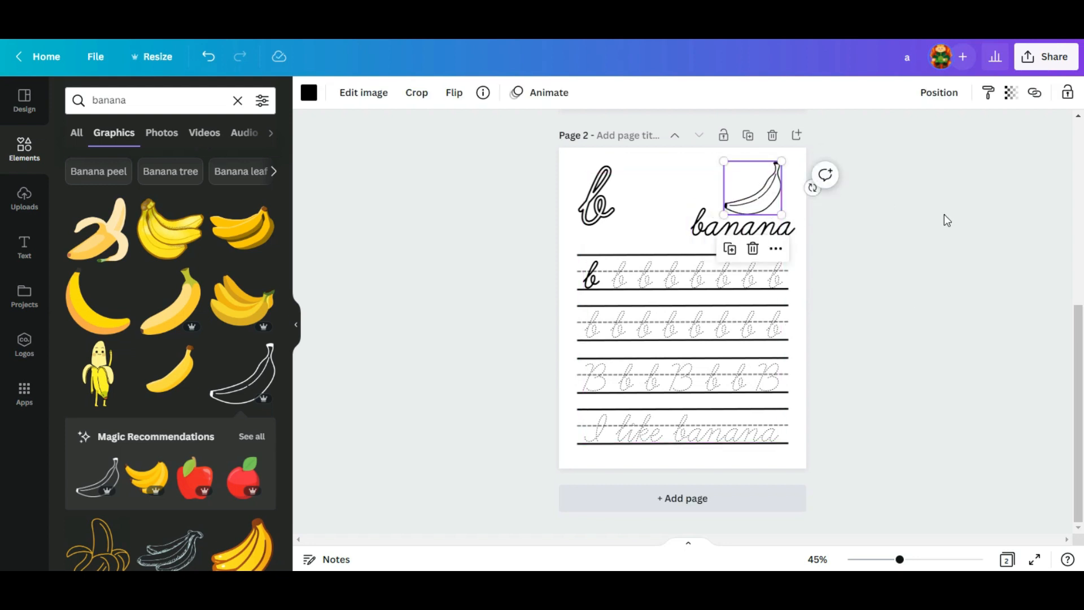
click(944, 215)
Step: Open the download settings for the design and choose the file type for all pages
click(1035, 63)
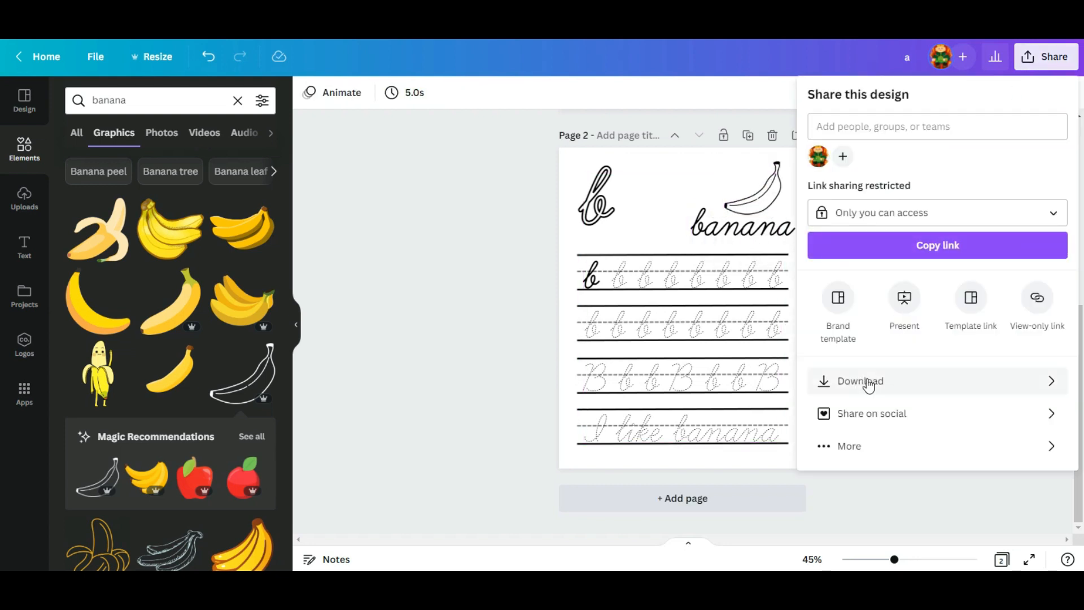
click(868, 380)
click(898, 164)
click(876, 166)
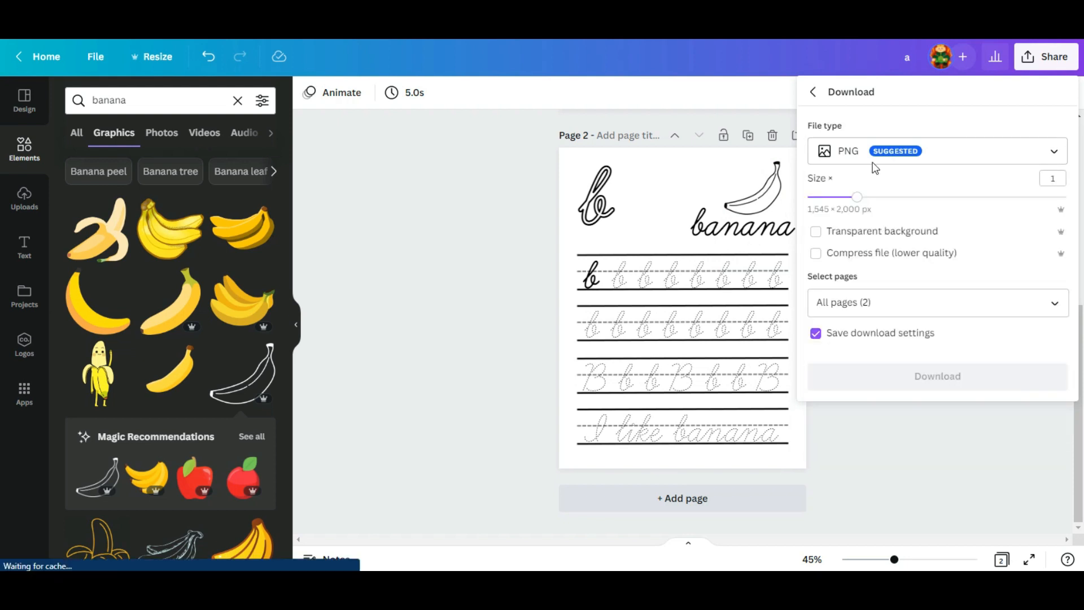
click(875, 163)
click(892, 307)
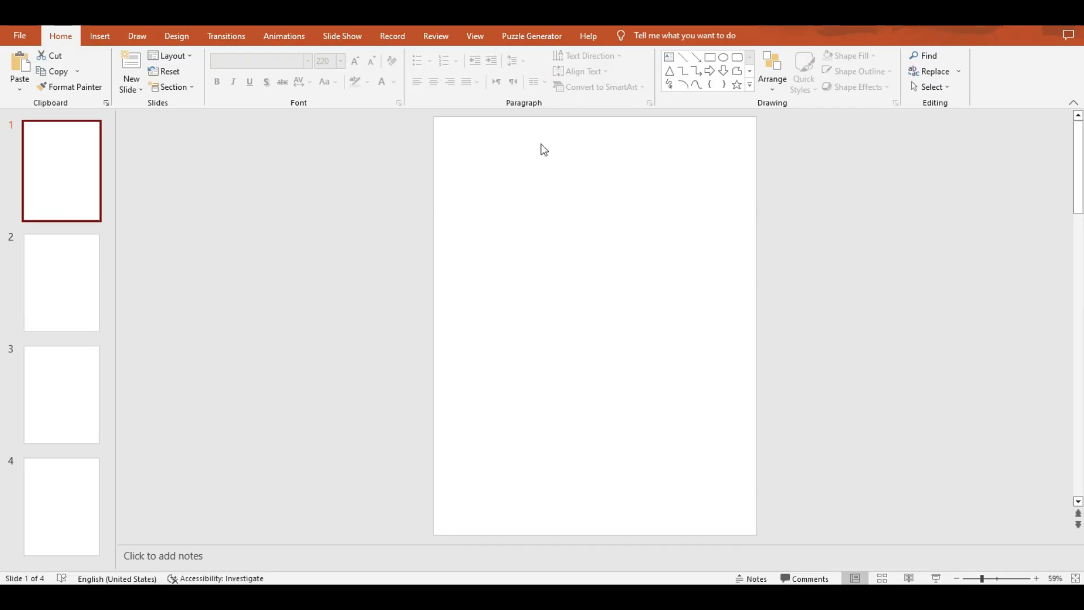
Step: Switch to PowerPoint and insert the lined "8.5 x 11 in design 2" file from the Handwriting Templates folder onto slide 1
key(alt+Tab)
drag(591, 411, 592, 216)
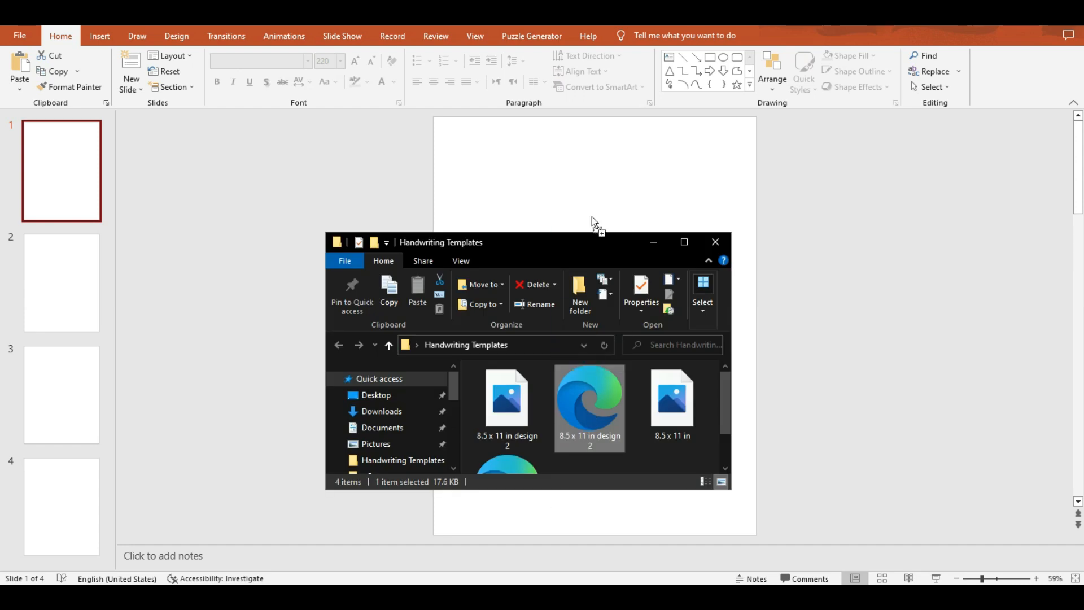
click(311, 342)
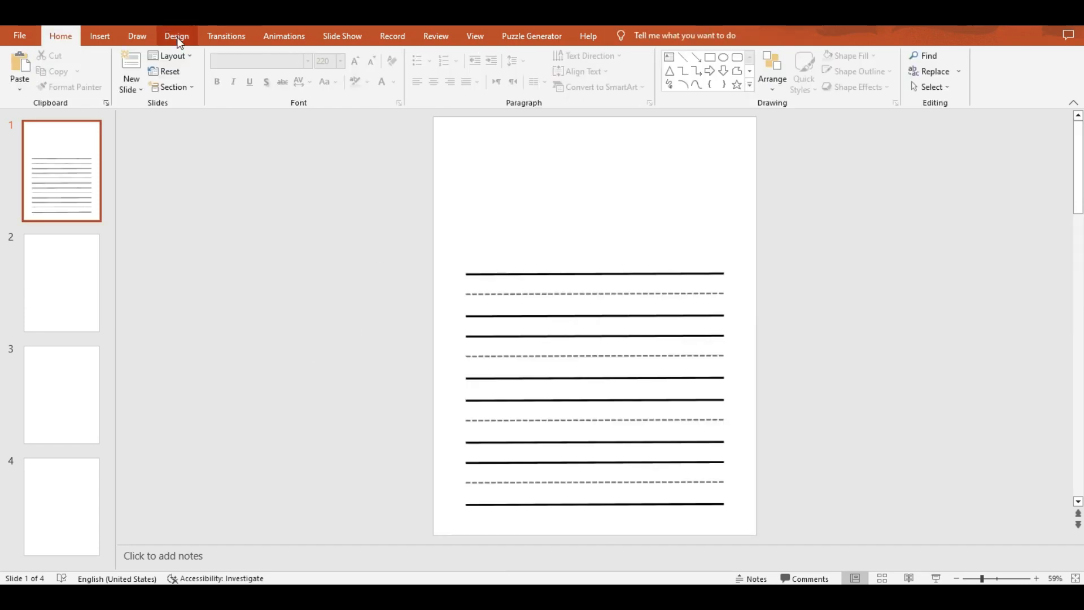
Step: Add a text box in the blank area above the writing lines on slide 1
click(671, 57)
click(539, 209)
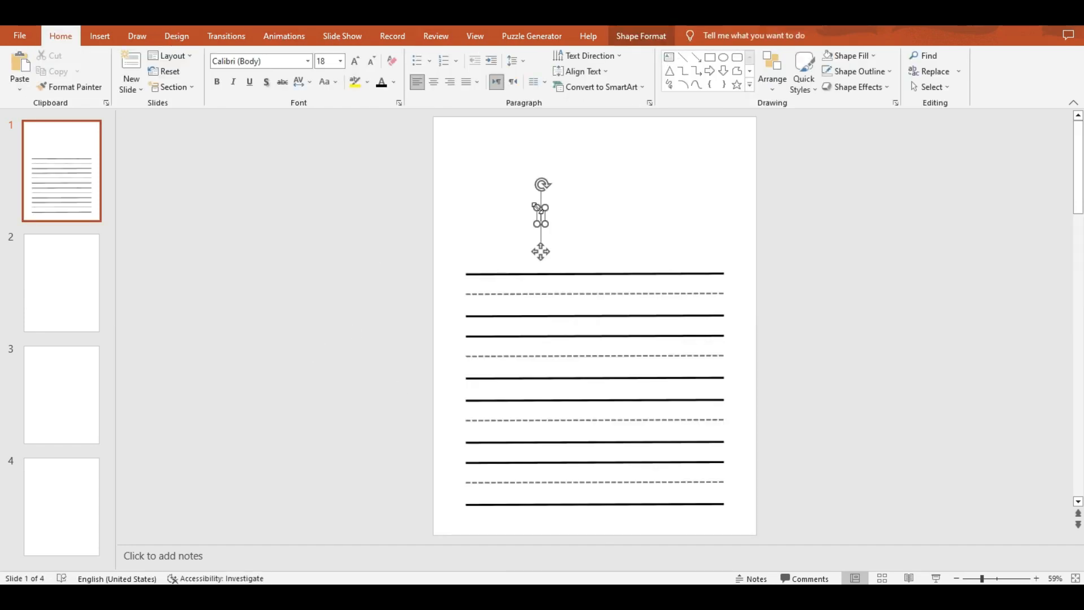